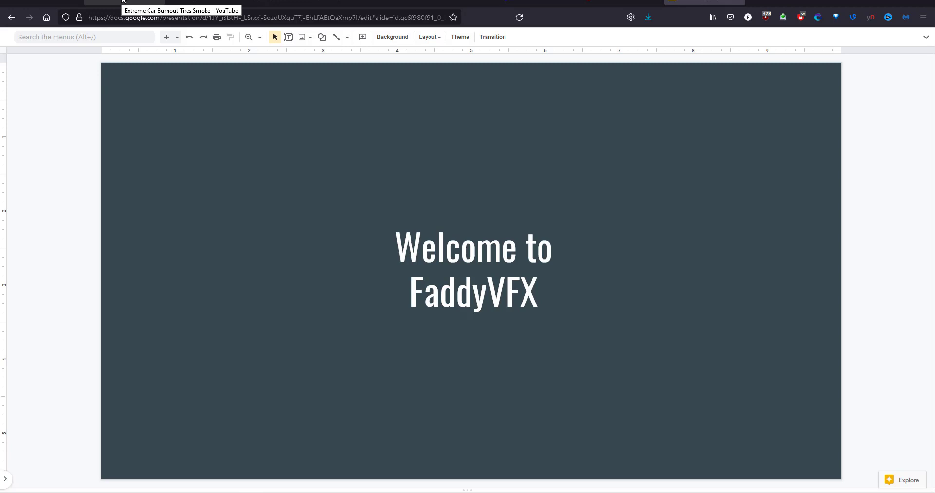
- Play the Extreme Car Burnout Tires Smoke video on YouTube and skip ahead to 0:55
{"action": "left_click", "coordinate": [123, 1]}
{"action": "left_click", "coordinate": [455, 208]}
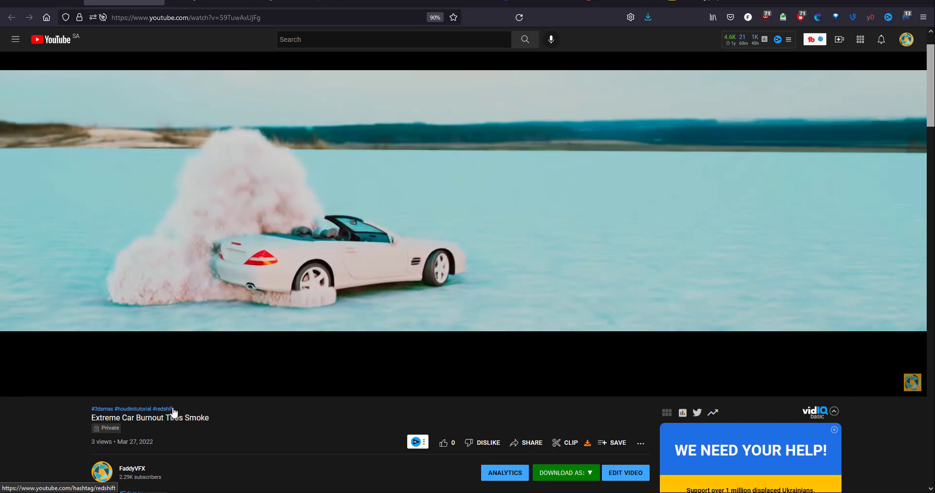
{"action": "left_click", "coordinate": [833, 431]}
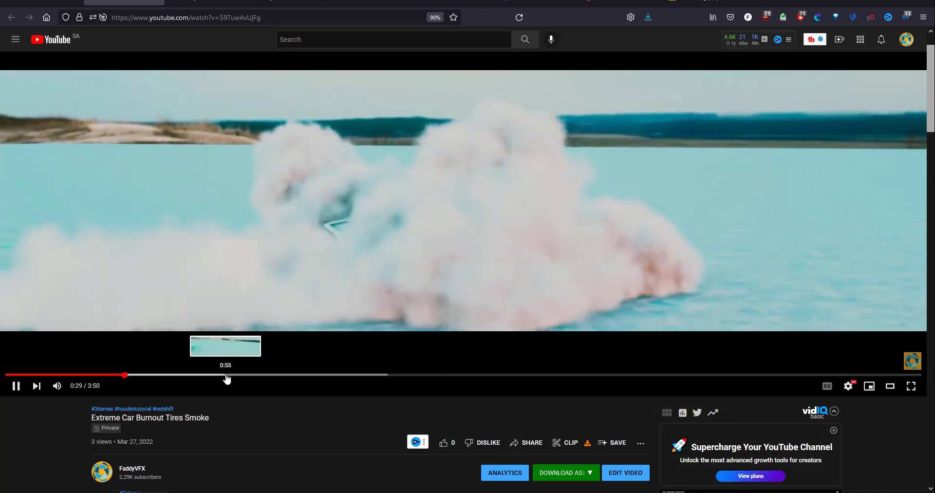
{"action": "left_click", "coordinate": [226, 374]}
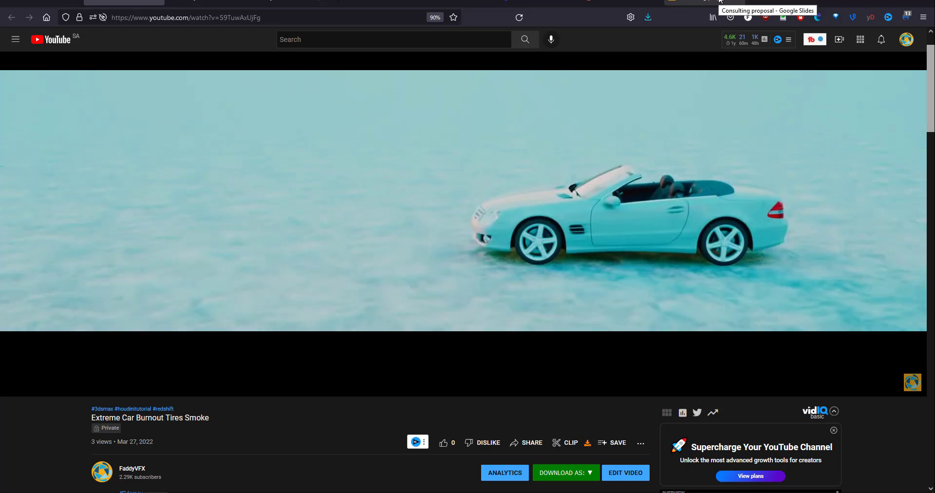
- Switch to the Patreon post for Extreme Car Burnout Tires Smoke and look over its description and RS_BENZ.hip attachment
{"action": "left_click", "coordinate": [620, 3]}
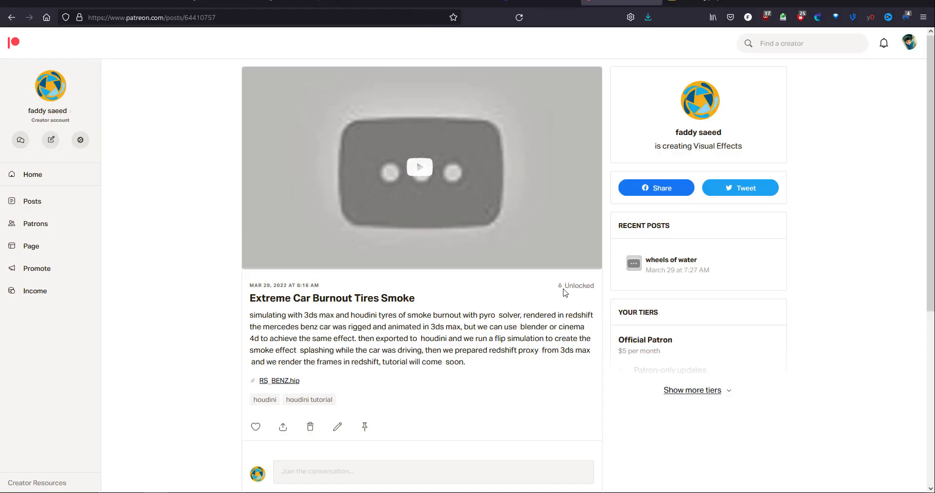
{"action": "scroll", "coordinate": [551, 297], "scroll_direction": "down", "scroll_amount": 4}
{"action": "scroll", "coordinate": [551, 298], "scroll_direction": "up", "scroll_amount": 3}
{"action": "scroll", "coordinate": [550, 298], "scroll_direction": "down", "scroll_amount": 1}
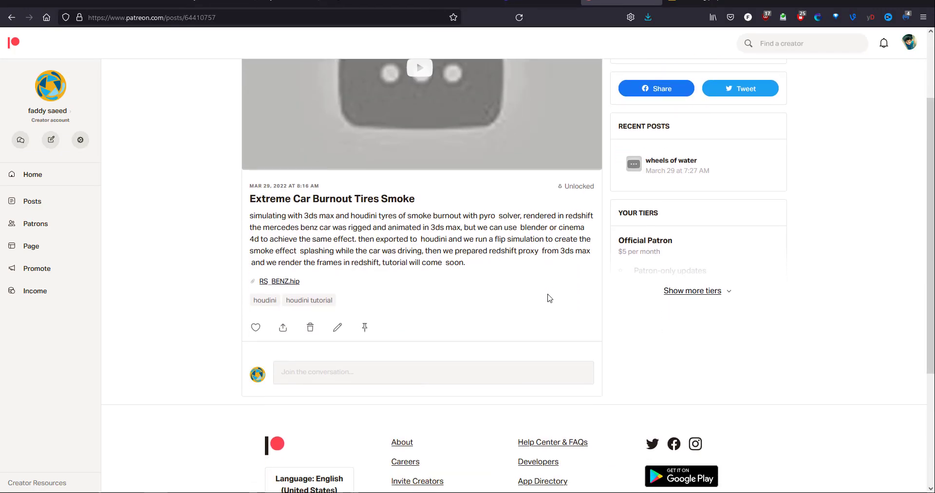
{"action": "scroll", "coordinate": [549, 298], "scroll_direction": "down", "scroll_amount": 1}
{"action": "scroll", "coordinate": [548, 262], "scroll_direction": "up", "scroll_amount": 3}
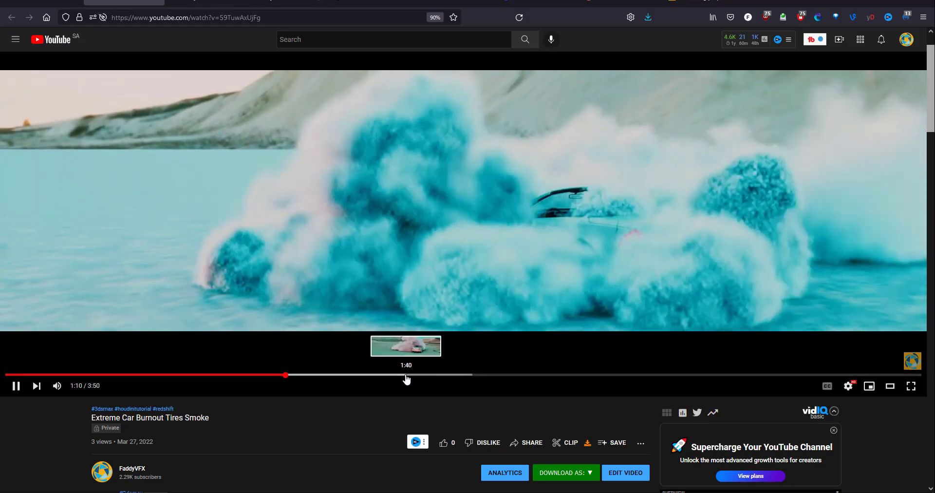
- Skim the rest of the burnout video on YouTube, skipping between 1:32 and 3:18, and pause it near the end
{"action": "left_click", "coordinate": [405, 374]}
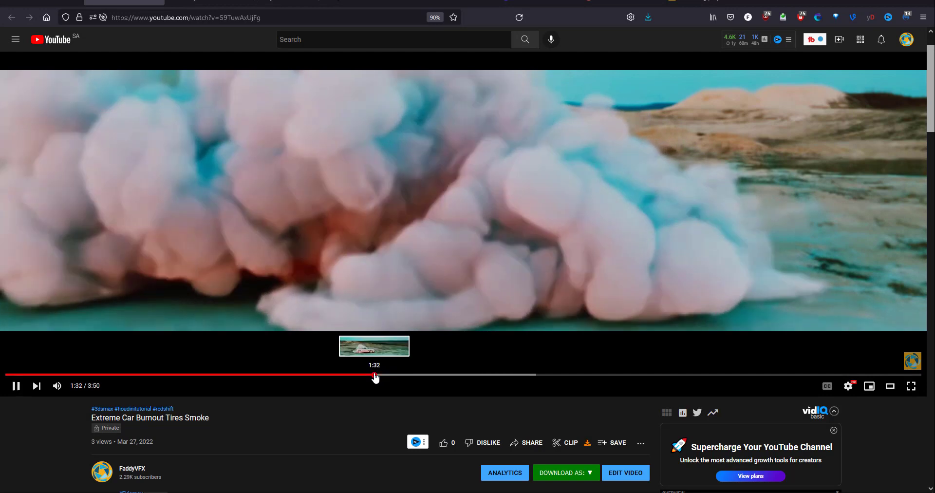
{"action": "left_click", "coordinate": [375, 374]}
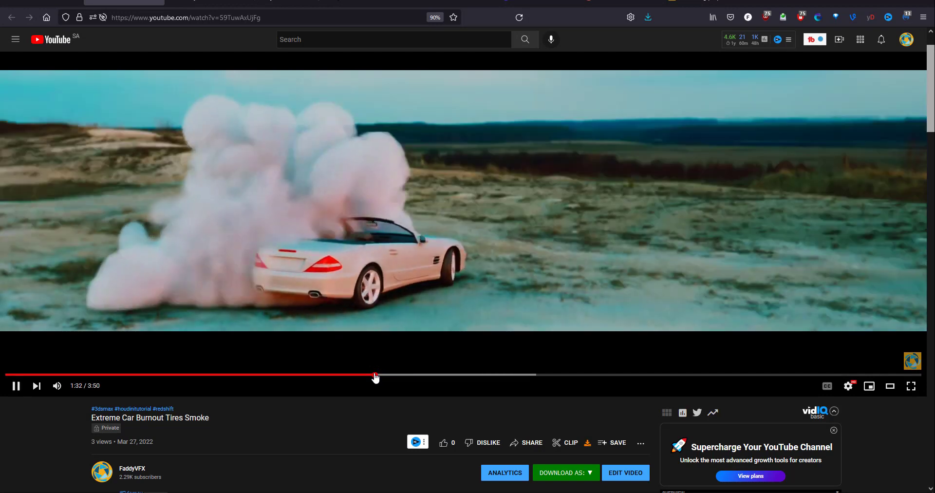
{"action": "left_click", "coordinate": [454, 374]}
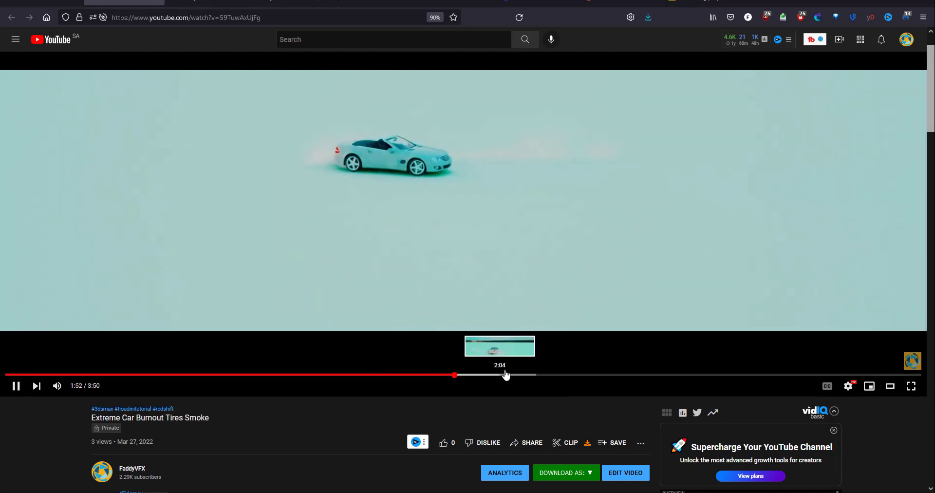
{"action": "left_click", "coordinate": [511, 374]}
{"action": "left_click", "coordinate": [553, 374]}
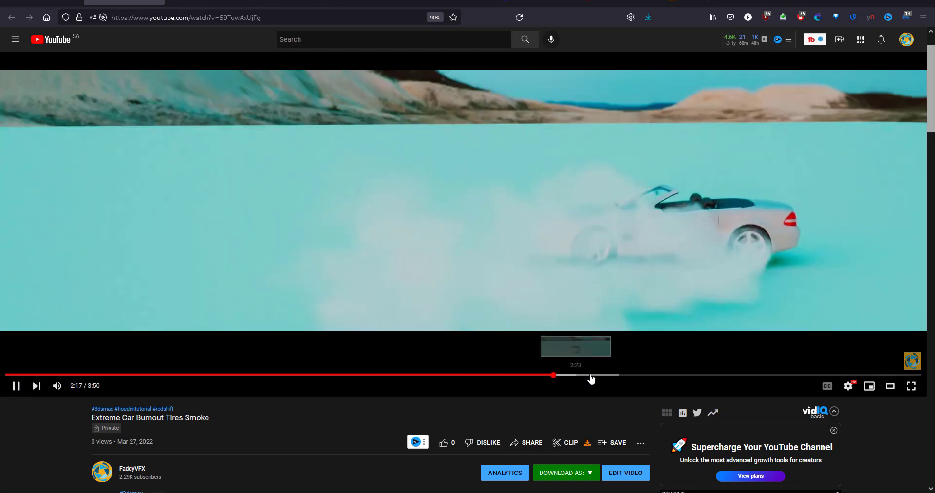
{"action": "left_click", "coordinate": [602, 374]}
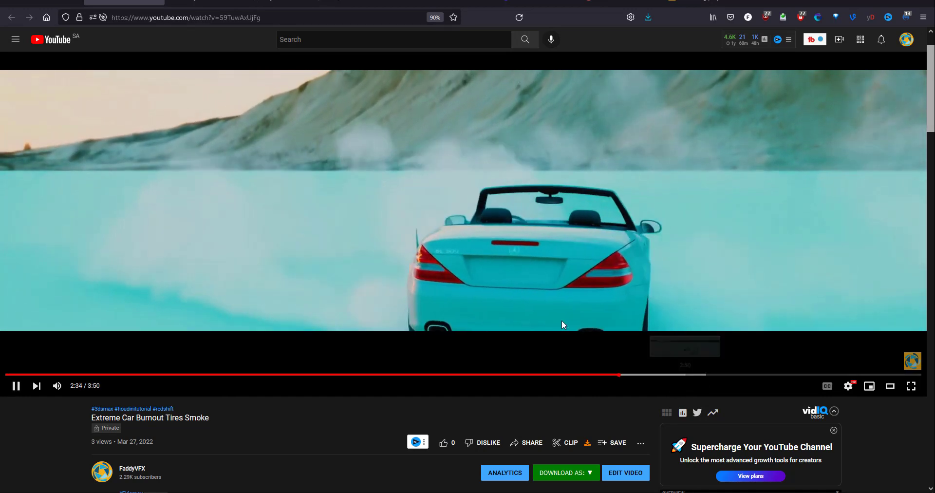
{"action": "left_click", "coordinate": [683, 374]}
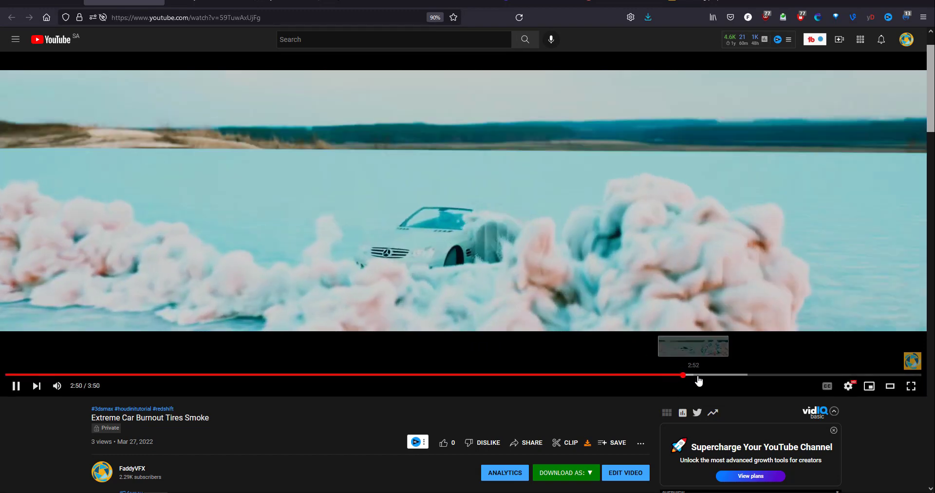
{"action": "left_click", "coordinate": [668, 374]}
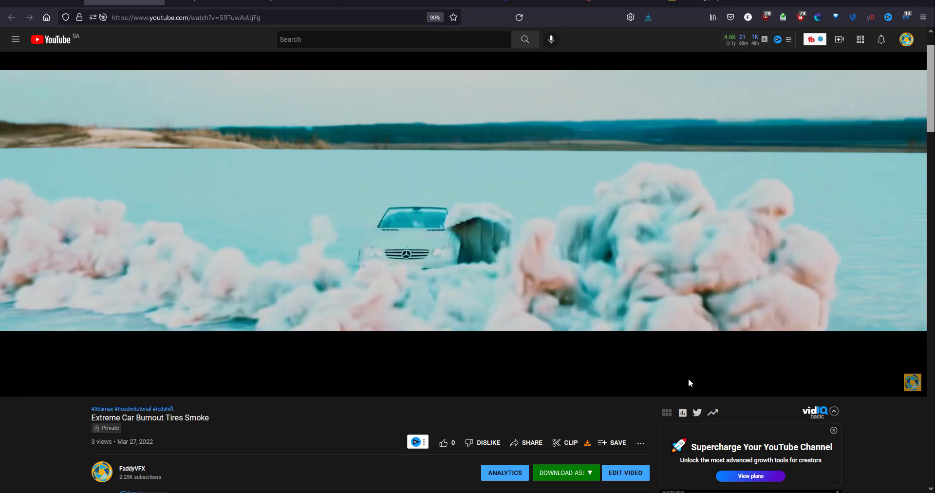
{"action": "left_click", "coordinate": [741, 375]}
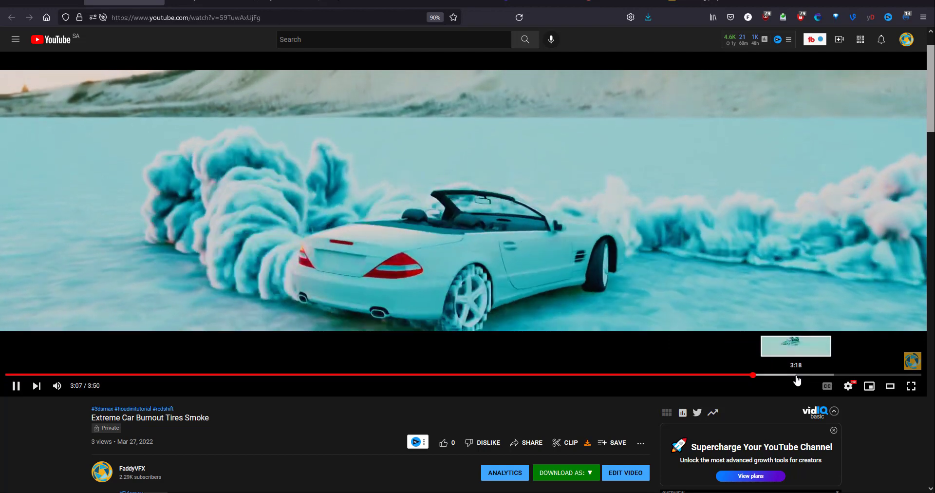
{"action": "left_click", "coordinate": [796, 376]}
{"action": "left_click", "coordinate": [521, 218]}
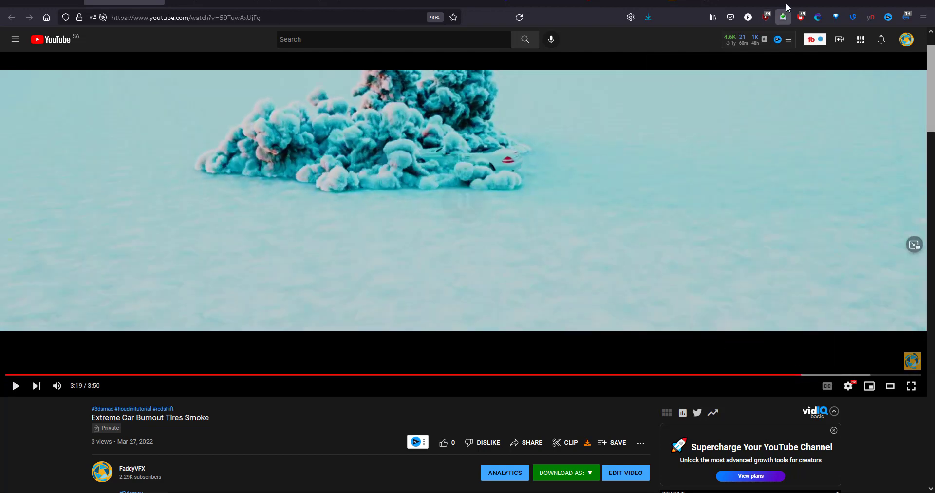
- Glance at the Patreon post again, return to the Google Slides presentation and advance to the Preparing the Car slide
{"action": "left_click", "coordinate": [614, 2]}
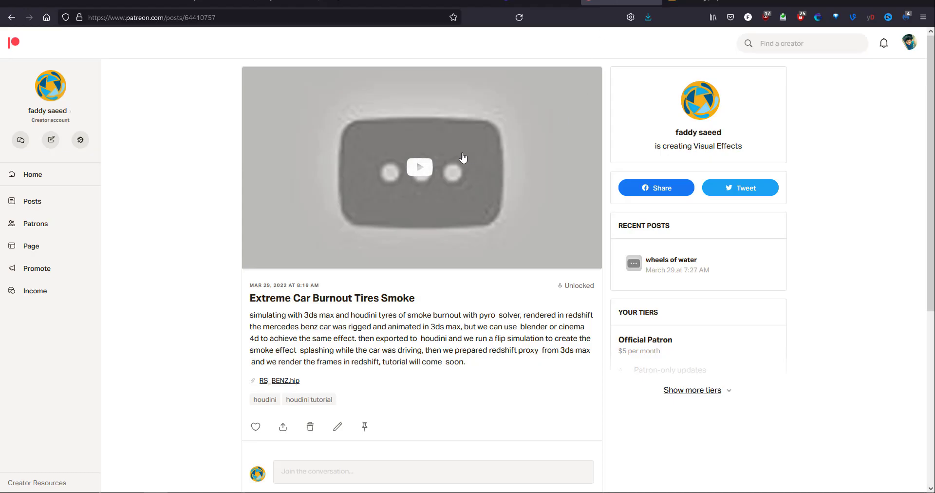
{"action": "left_click", "coordinate": [712, 2]}
{"action": "scroll", "coordinate": [497, 183], "scroll_direction": "down", "scroll_amount": 1}
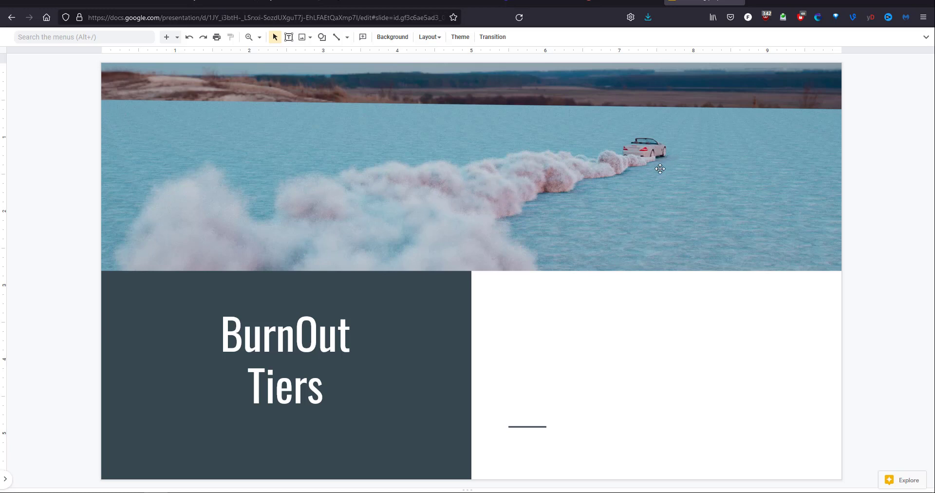
{"action": "scroll", "coordinate": [643, 257], "scroll_direction": "down", "scroll_amount": 1}
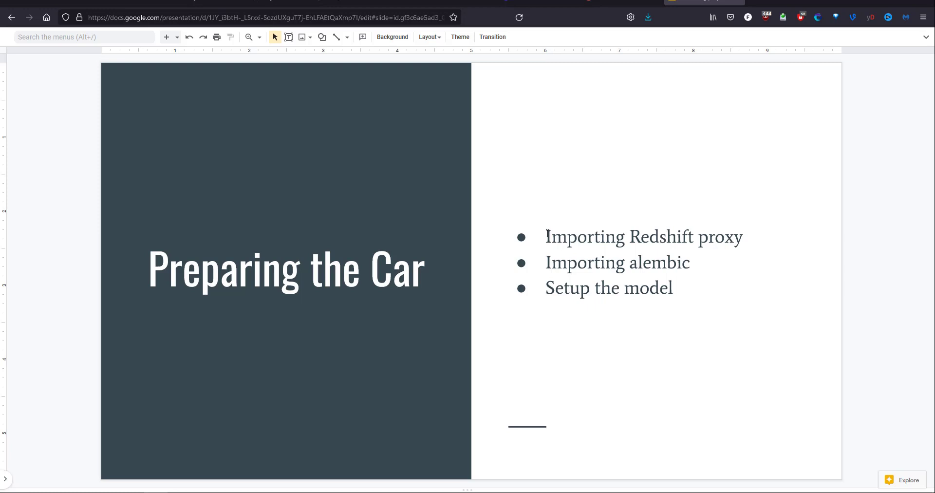
- Highlight the three bullets one by one: Importing Redshift proxy, Importing alembic and Setup the model
{"action": "left_click_drag", "start_coordinate": [547, 235], "coordinate": [591, 235]}
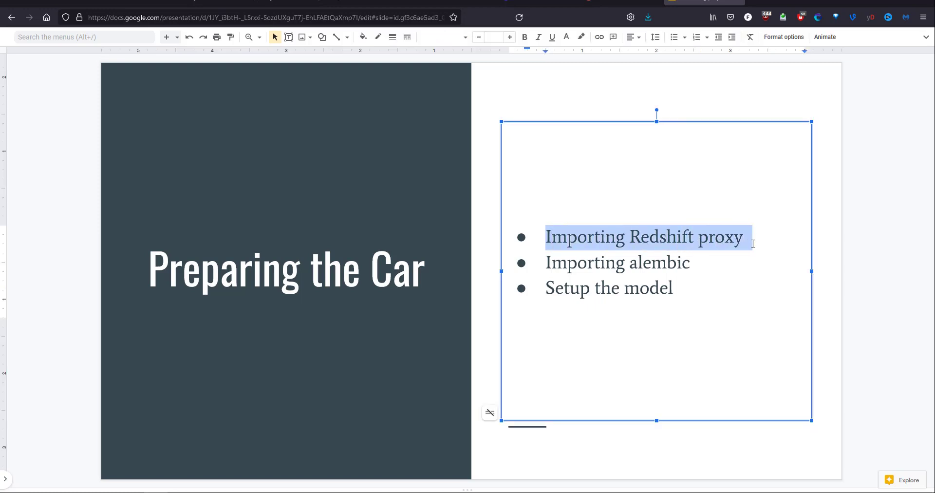
{"action": "left_click", "coordinate": [548, 258]}
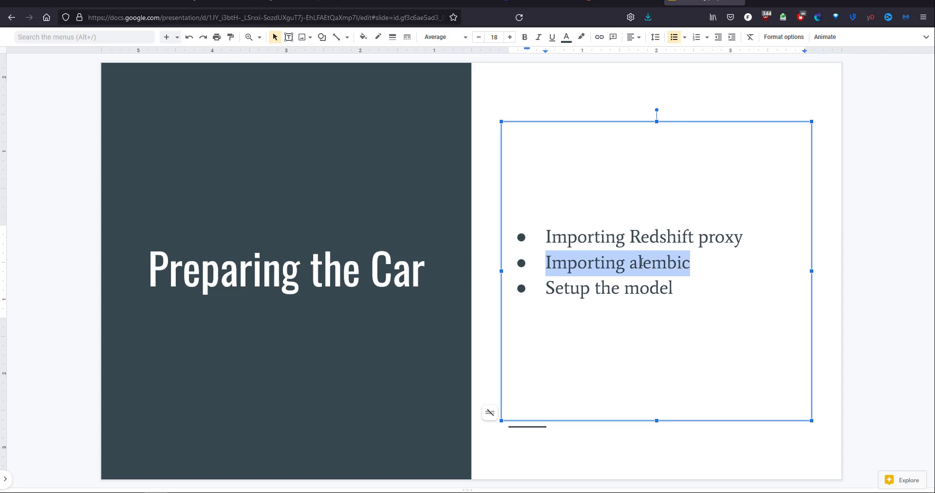
{"action": "left_click_drag", "start_coordinate": [549, 292], "coordinate": [684, 287]}
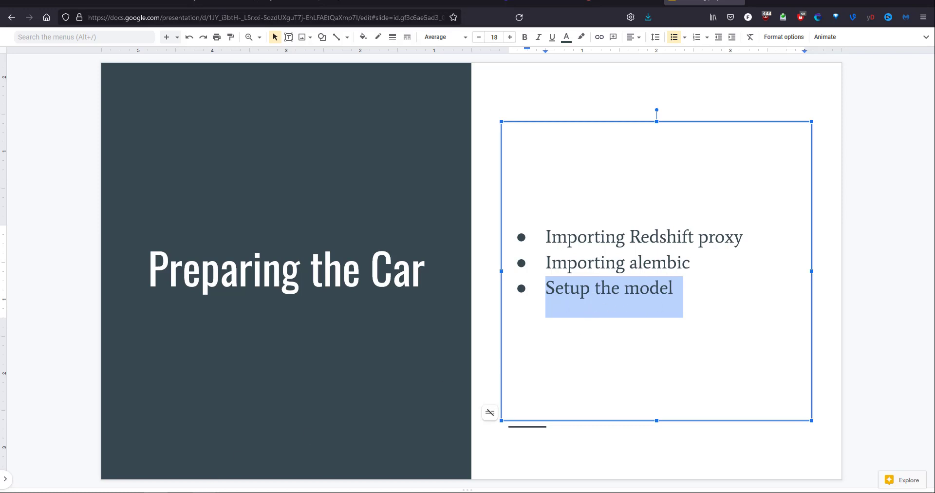
- Switch to Houdini, enter the BG geometry network and set the update mode to Auto Update
{"action": "left_click", "coordinate": [259, 459]}
{"action": "middle_click_drag", "start_coordinate": [434, 254], "coordinate": [477, 286]}
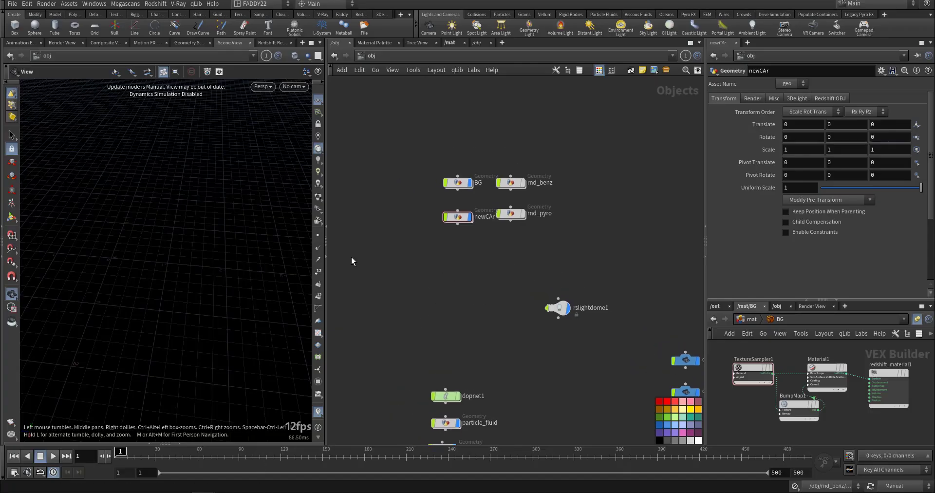
{"action": "right_click_drag", "start_coordinate": [257, 239], "coordinate": [175, 286]}
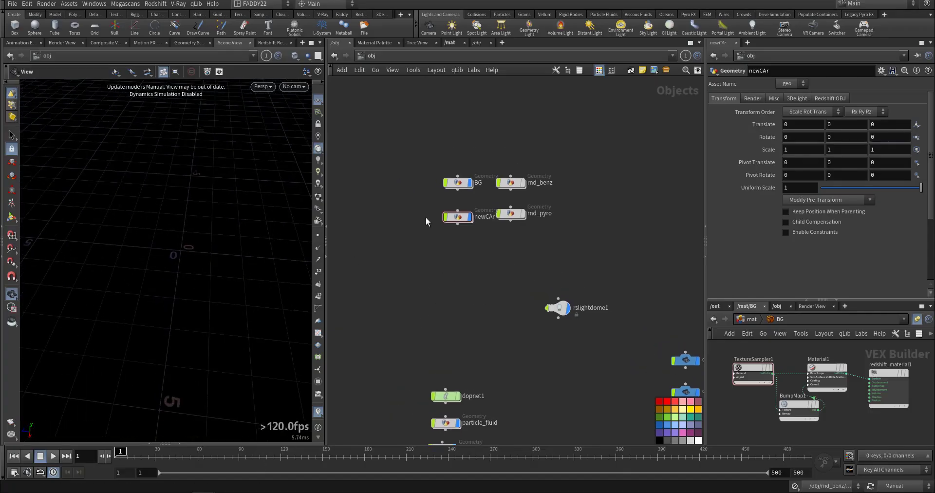
{"action": "double_click", "coordinate": [458, 188]}
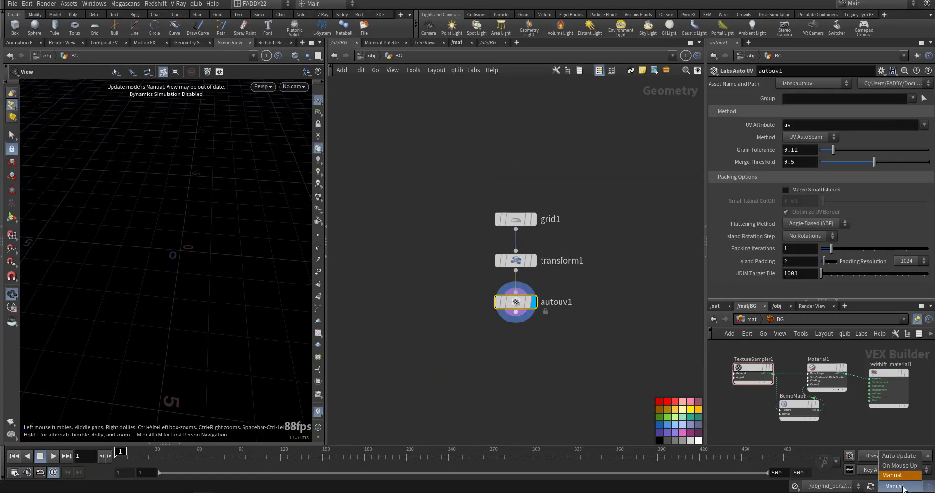
{"action": "left_click", "coordinate": [898, 455]}
- Inspect the BG ground grid and its node chain, and return to the object level
{"action": "left_click_drag", "start_coordinate": [254, 243], "coordinate": [306, 231]}
{"action": "left_click_drag", "start_coordinate": [465, 247], "coordinate": [525, 272]}
{"action": "left_click_drag", "start_coordinate": [439, 272], "coordinate": [550, 325]}
{"action": "left_click", "coordinate": [370, 57]}
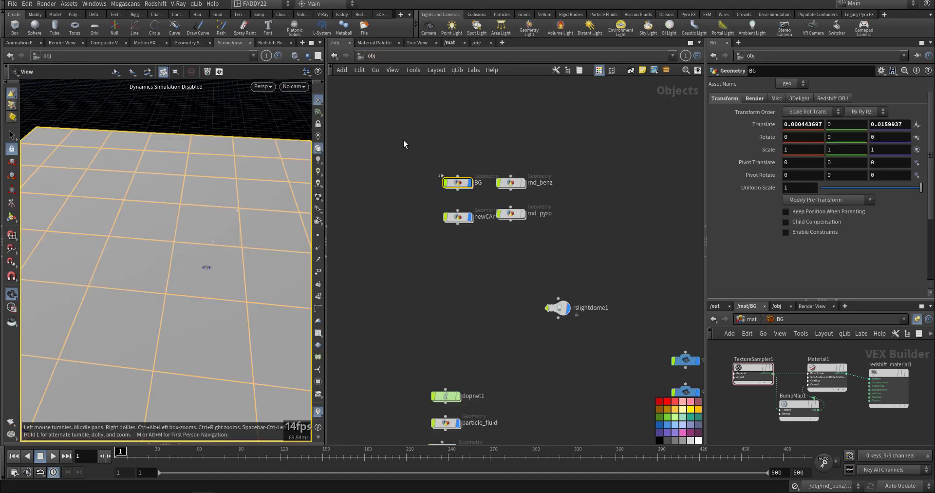
- Look inside the newCAr geometry network and return to the object level
{"action": "left_click", "coordinate": [467, 292]}
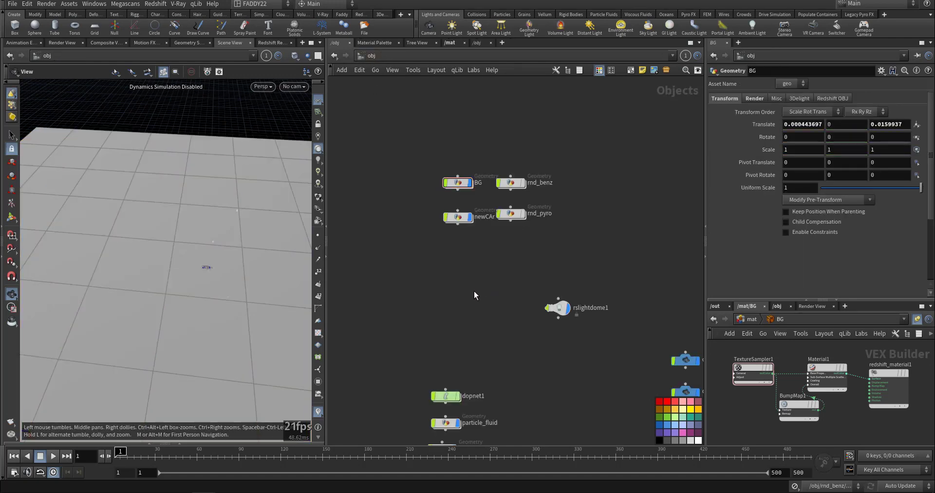
{"action": "middle_click_drag", "start_coordinate": [473, 275], "coordinate": [469, 318]}
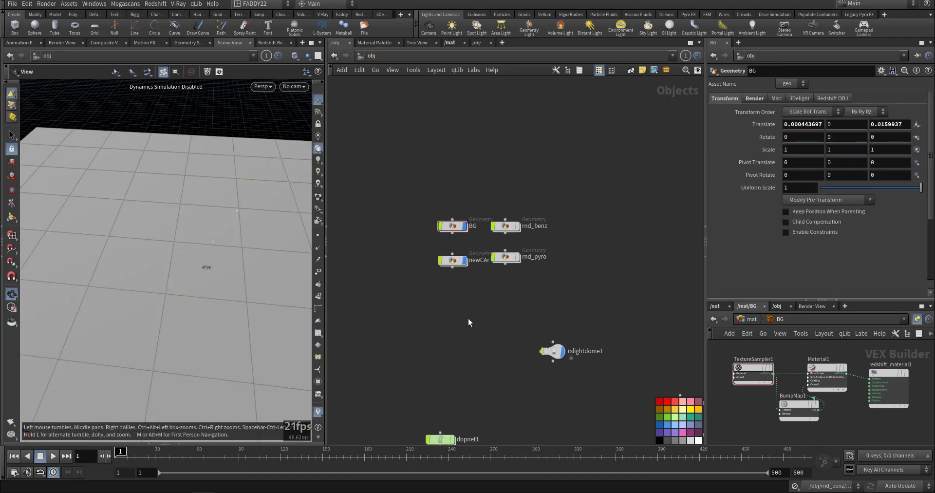
{"action": "double_click", "coordinate": [451, 262]}
{"action": "left_click", "coordinate": [371, 56]}
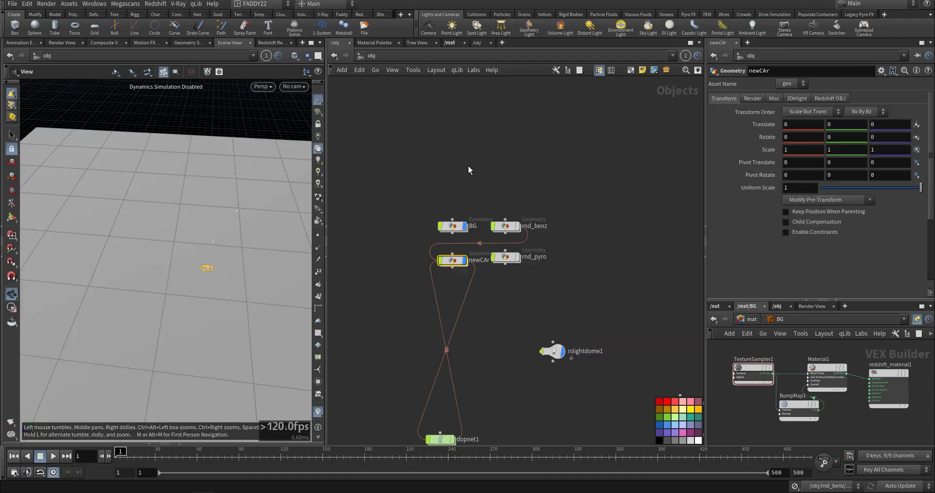
- Enter the rnd_benz network and frame the car in the viewport with the transform1 node centred in the network
{"action": "double_click", "coordinate": [513, 229]}
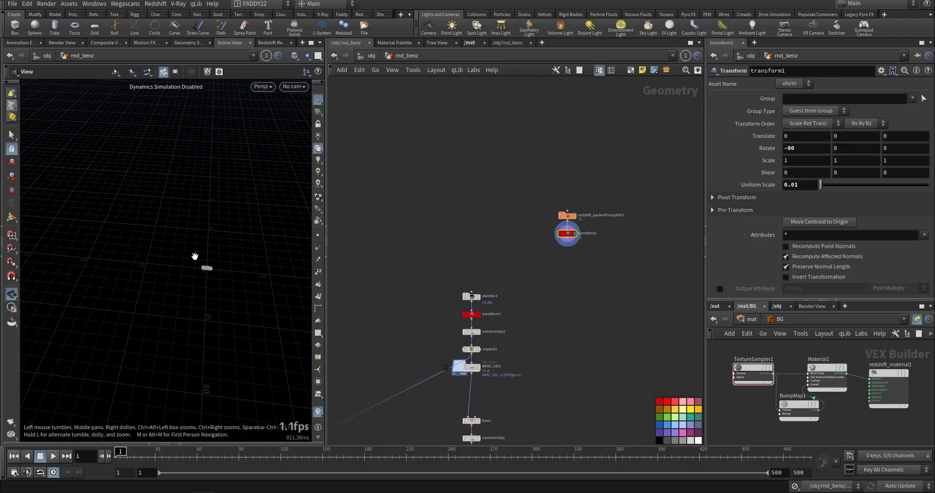
{"action": "key", "text": "space+g"}
{"action": "mouse_move", "coordinate": [189, 289]}
{"action": "left_mouse_down"}
{"action": "mouse_move", "coordinate": [233, 263]}
{"action": "mouse_move", "coordinate": [191, 300]}
{"action": "left_mouse_up"}
{"action": "key", "text": "f"}
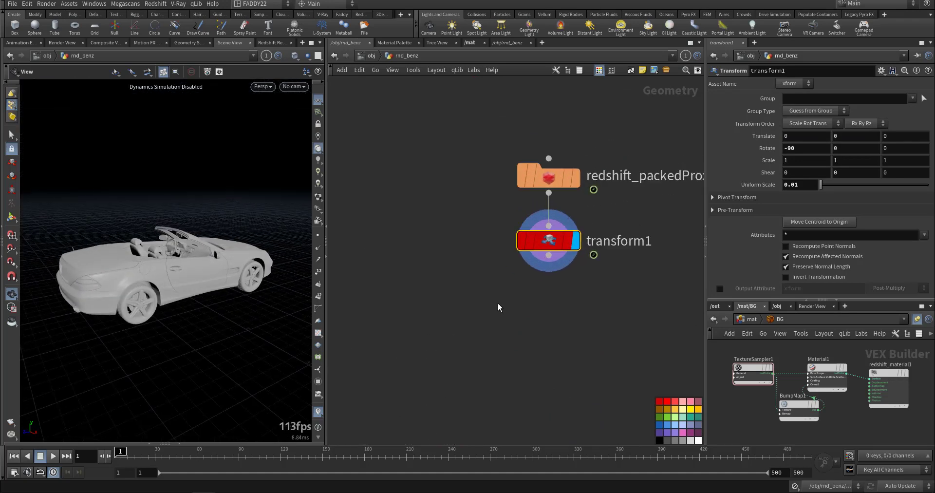
- Examine the Redshift proxy car at transform1 and scrub the timeline past frame 72 to check its animation
{"action": "middle_click_drag", "start_coordinate": [420, 278], "coordinate": [355, 306]}
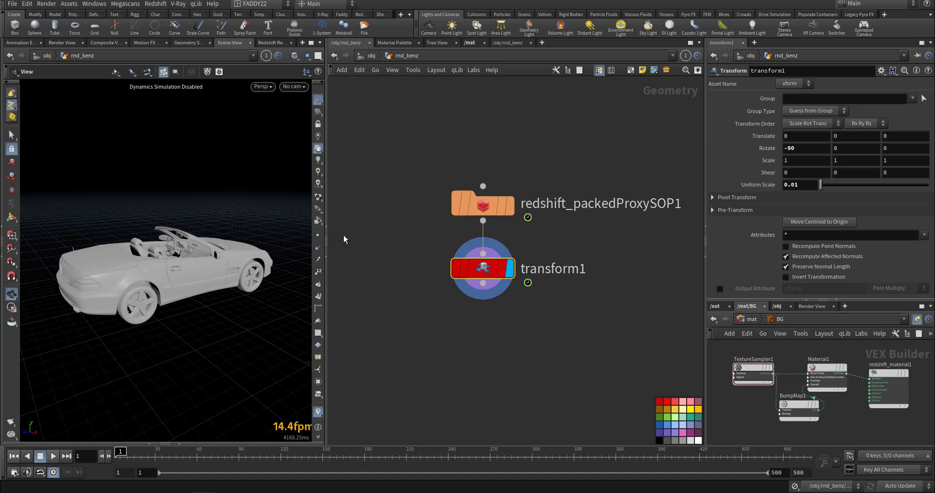
{"action": "left_click_drag", "start_coordinate": [204, 302], "coordinate": [165, 304]}
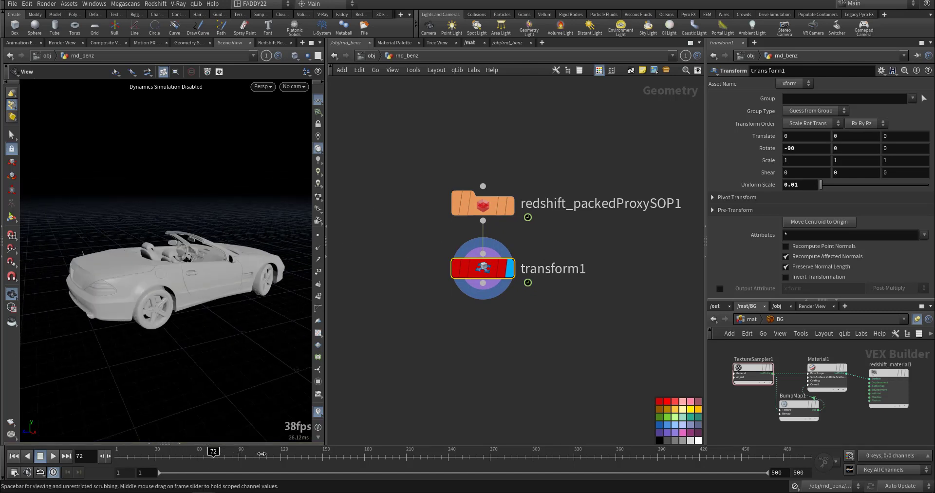
{"action": "left_click", "coordinate": [262, 454]}
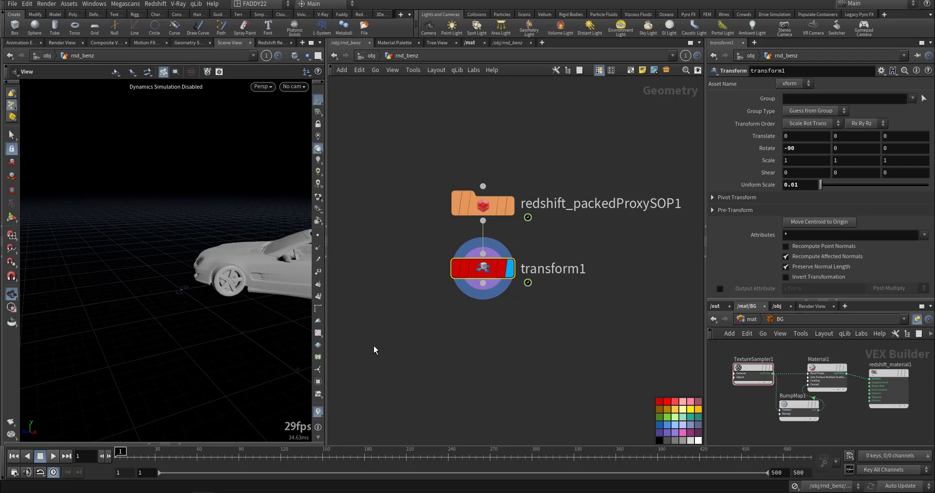
- Display the transform7 node below the car.abc Alembic import and examine the car in the viewport
{"action": "middle_click_drag", "start_coordinate": [380, 345], "coordinate": [553, 310]}
{"action": "middle_click_drag", "start_coordinate": [428, 380], "coordinate": [633, 142]}
{"action": "left_click", "coordinate": [551, 275]}
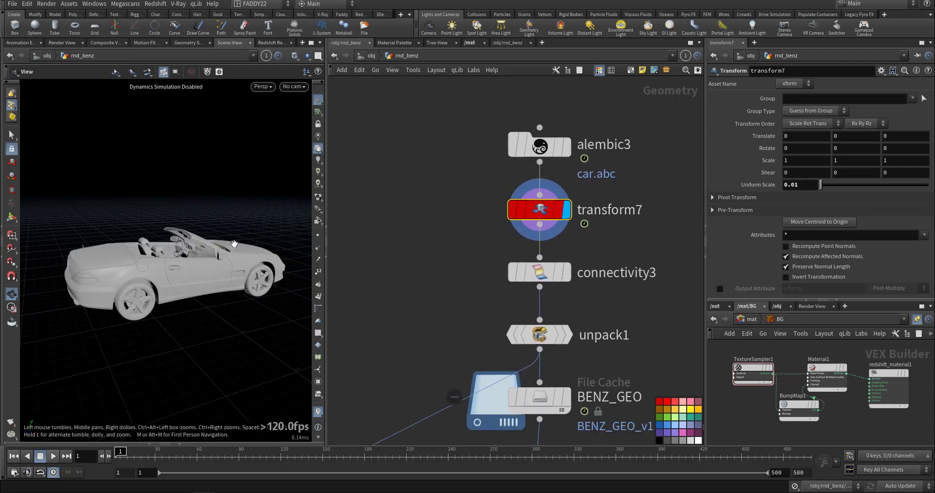
{"action": "left_click_drag", "start_coordinate": [165, 241], "coordinate": [190, 260], "text": "alt"}
- Display the unpack1 node below connectivity3 and examine the unpacked car in the viewport
{"action": "middle_click_drag", "start_coordinate": [427, 311], "coordinate": [406, 200]}
{"action": "left_click", "coordinate": [546, 223]}
{"action": "mouse_move", "coordinate": [168, 275]}
{"action": "left_mouse_down"}
{"action": "mouse_move", "coordinate": [219, 261]}
{"action": "mouse_move", "coordinate": [175, 263]}
{"action": "left_mouse_up"}
{"action": "middle_click_drag", "start_coordinate": [402, 387], "coordinate": [445, 277]}
{"action": "mouse_move", "coordinate": [544, 190]}
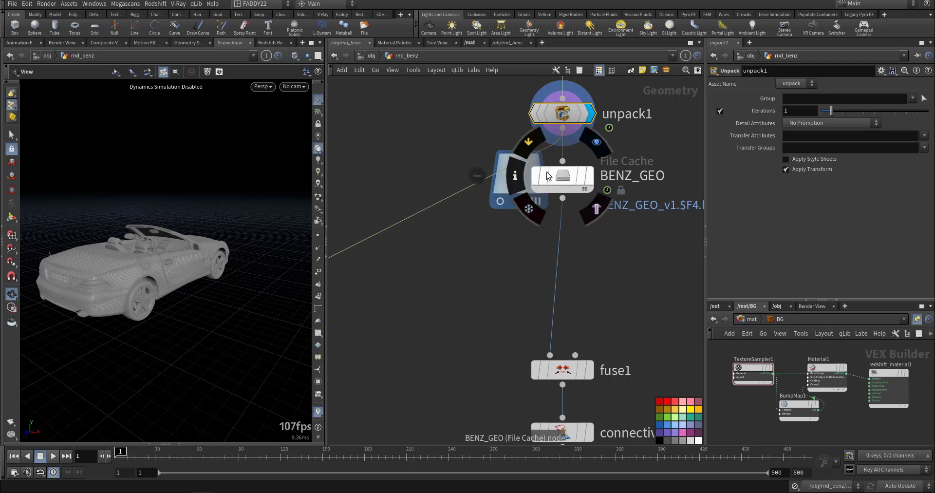
{"action": "left_click", "coordinate": [528, 142]}
- Follow the network down from the BENZ_GEO file cache and display the fuse1 node with its parameters
{"action": "middle_click_drag", "start_coordinate": [481, 339], "coordinate": [526, 263]}
{"action": "scroll", "coordinate": [512, 297], "scroll_direction": "down", "scroll_amount": 3}
{"action": "scroll", "coordinate": [467, 335], "scroll_direction": "down", "scroll_amount": 3}
{"action": "middle_click_drag", "start_coordinate": [350, 425], "coordinate": [547, 355]}
{"action": "middle_click_drag", "start_coordinate": [533, 401], "coordinate": [659, 221]}
{"action": "middle_click_drag", "start_coordinate": [677, 249], "coordinate": [395, 333]}
{"action": "scroll", "coordinate": [529, 220], "scroll_direction": "up", "scroll_amount": 3}
{"action": "middle_click_drag", "start_coordinate": [528, 211], "coordinate": [448, 325]}
{"action": "scroll", "coordinate": [450, 246], "scroll_direction": "up", "scroll_amount": 1}
{"action": "middle_click_drag", "start_coordinate": [450, 246], "coordinate": [432, 261]}
{"action": "scroll", "coordinate": [510, 205], "scroll_direction": "up", "scroll_amount": 2}
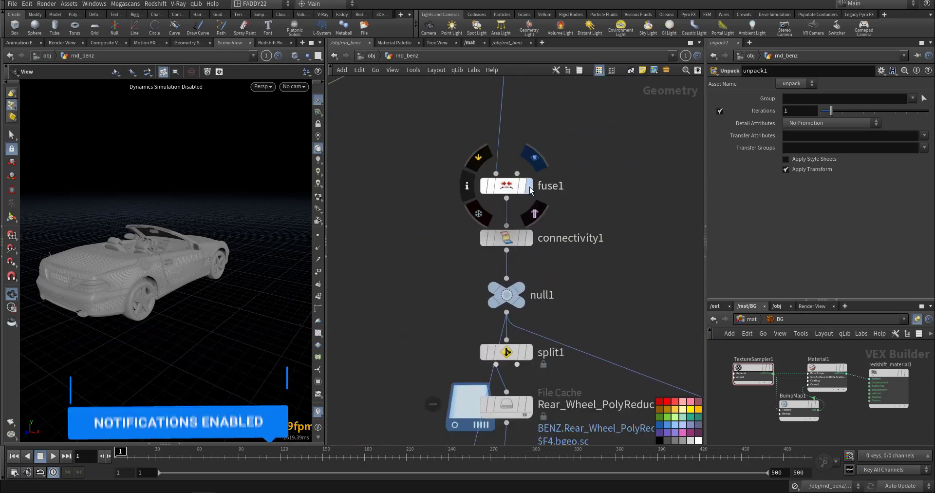
{"action": "left_click", "coordinate": [506, 187]}
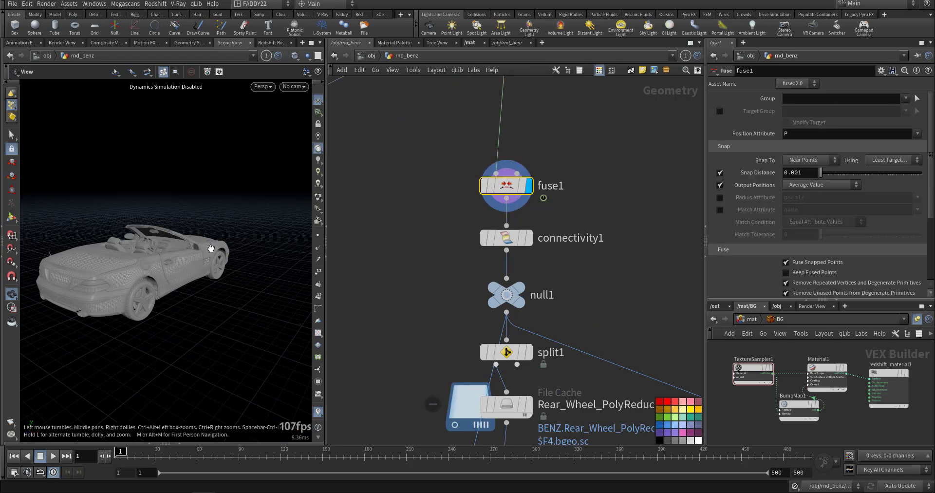
- Display connectivity1, inspect its node info for the class attribute, and look at the coloured car pieces
{"action": "left_click", "coordinate": [503, 239]}
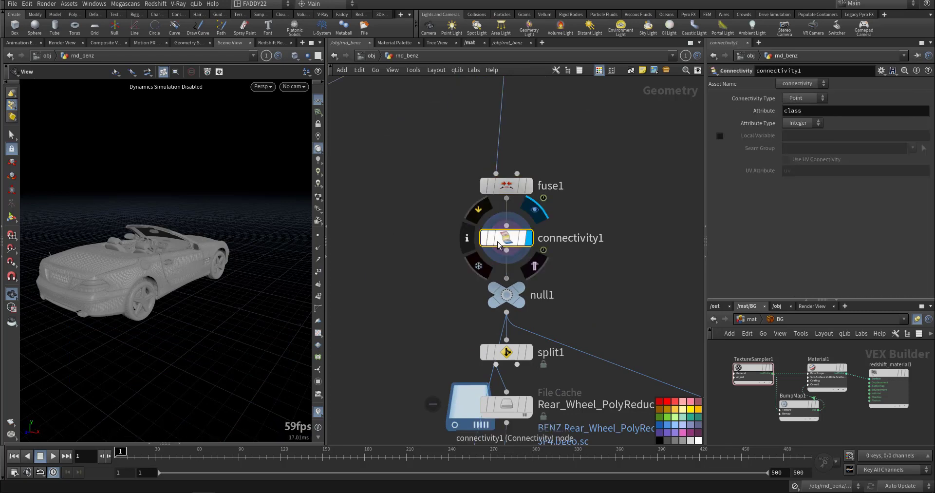
{"action": "middle_click", "coordinate": [497, 245]}
{"action": "left_click", "coordinate": [570, 200]}
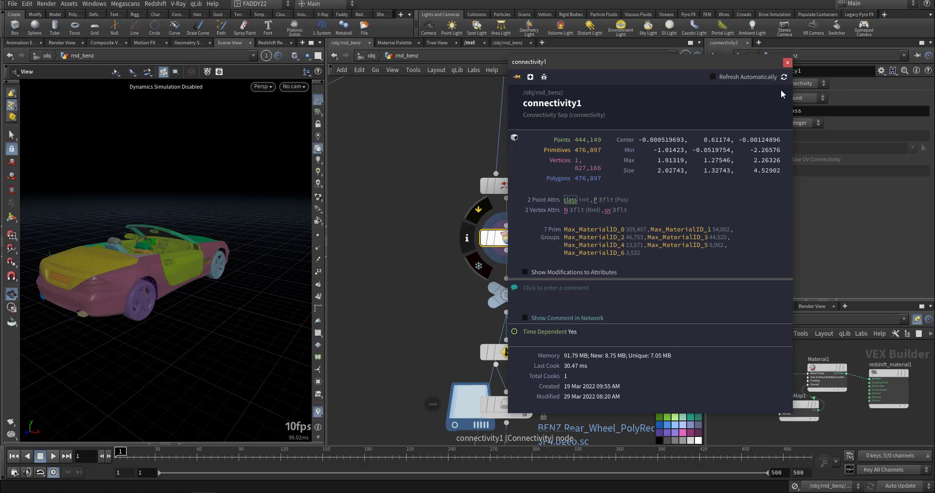
{"action": "left_click", "coordinate": [787, 63]}
{"action": "mouse_move", "coordinate": [130, 271]}
{"action": "left_mouse_down"}
{"action": "mouse_move", "coordinate": [244, 252]}
{"action": "mouse_move", "coordinate": [109, 268]}
{"action": "mouse_move", "coordinate": [137, 267]}
{"action": "left_mouse_up"}
- Display the split1 node below null1 and examine the separated wheels in the viewport
{"action": "middle_click_drag", "start_coordinate": [407, 295], "coordinate": [410, 199]}
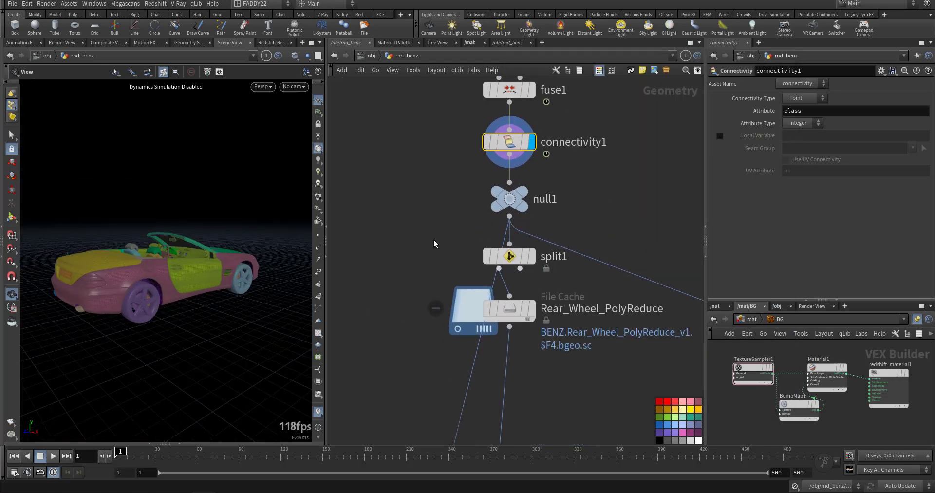
{"action": "left_click", "coordinate": [532, 261]}
{"action": "left_click", "coordinate": [511, 257]}
{"action": "left_click_drag", "start_coordinate": [205, 278], "coordinate": [124, 274]}
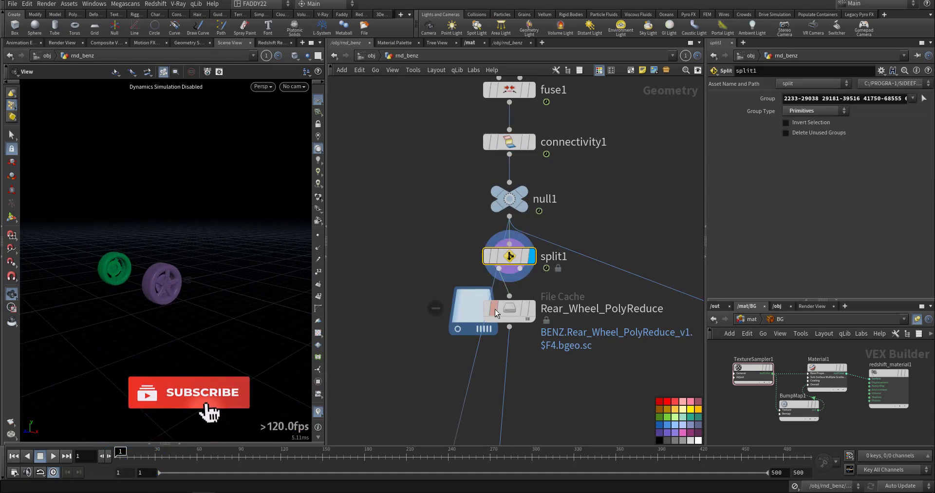
{"action": "left_click", "coordinate": [482, 282]}
- Follow the network from Rear_Wheel_PolyReduce to the node chain running from blast5 down to popnet1
{"action": "middle_click_drag", "start_coordinate": [413, 376], "coordinate": [461, 184]}
{"action": "middle_click_drag", "start_coordinate": [439, 330], "coordinate": [547, 253]}
{"action": "scroll", "coordinate": [541, 273], "scroll_direction": "down", "scroll_amount": 3}
{"action": "middle_click_drag", "start_coordinate": [506, 353], "coordinate": [515, 218]}
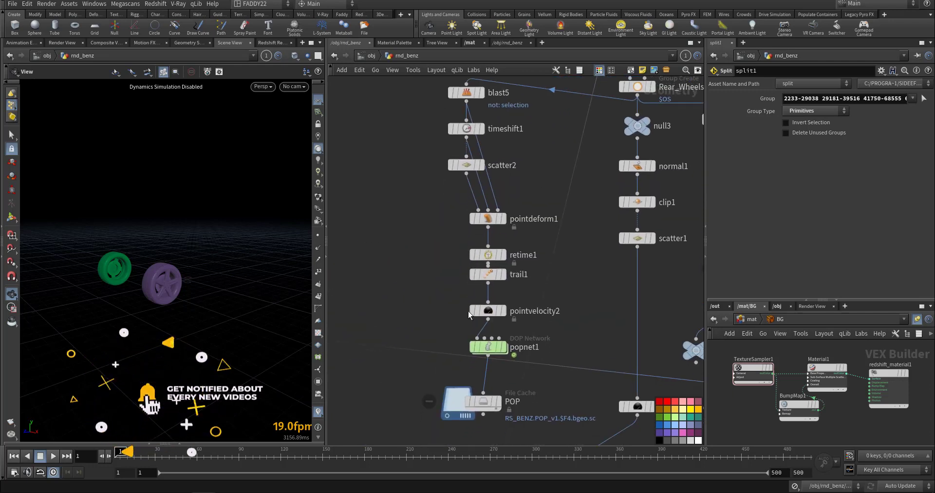
{"action": "middle_click_drag", "start_coordinate": [414, 199], "coordinate": [413, 309]}
{"action": "scroll", "coordinate": [424, 229], "scroll_direction": "up", "scroll_amount": 2}
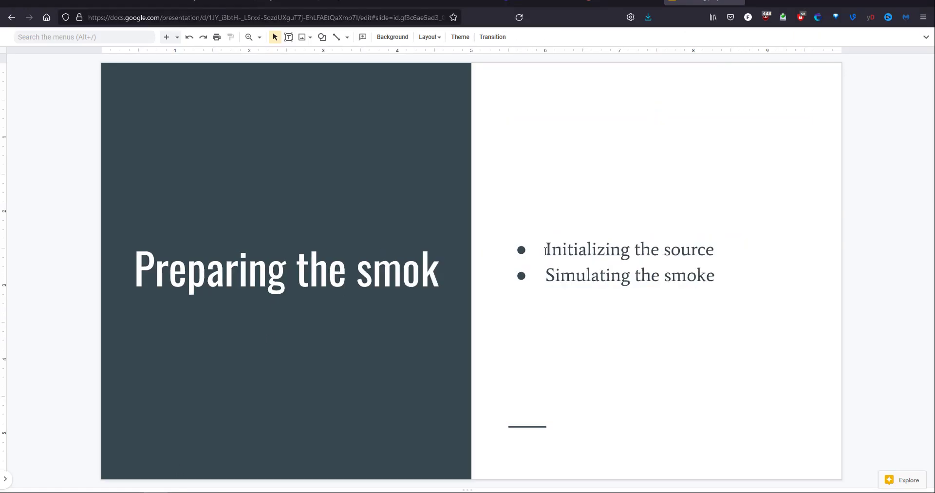
- Switch to the Google Slides presentation and correct the slide title to "Preparing the smoke"
{"action": "left_click", "coordinate": [441, 271]}
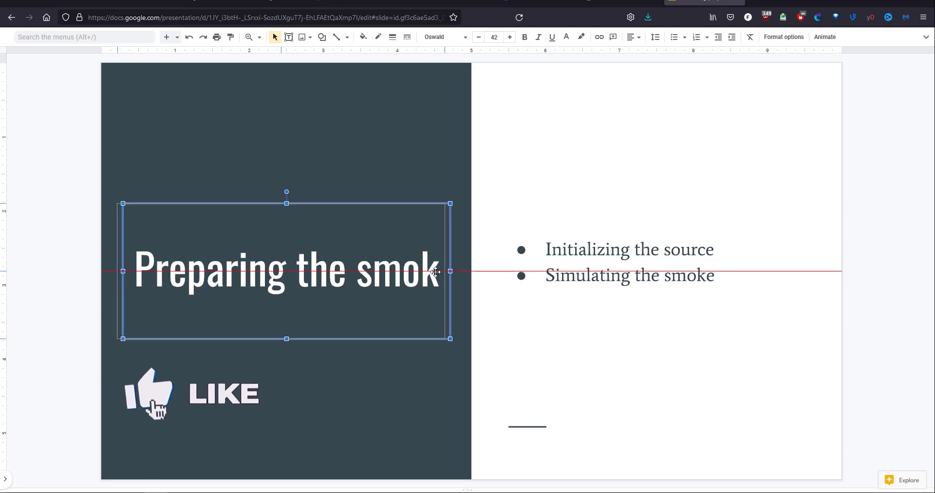
{"action": "left_click", "coordinate": [439, 271]}
{"action": "type", "text": "e"}
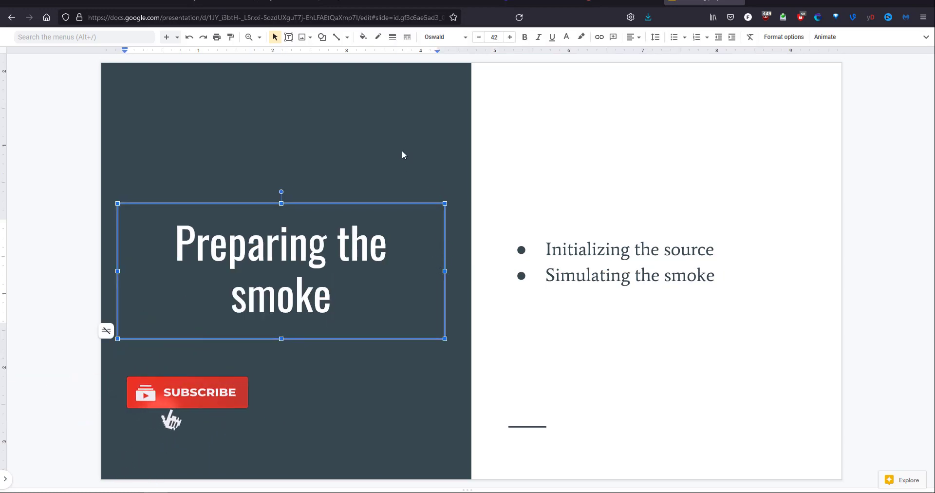
{"action": "left_click", "coordinate": [402, 150]}
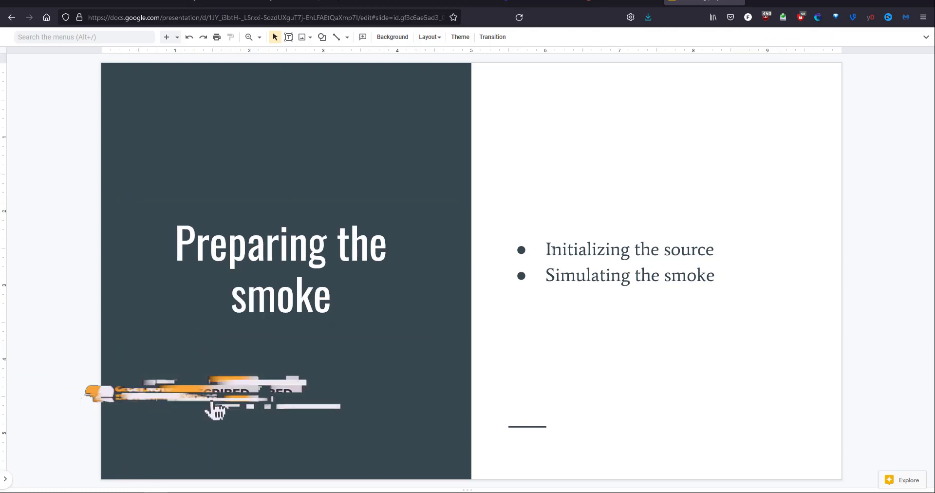
- Highlight the bullets "Initializing the source" and "Simulating the smoke" in turn, and clear the selection
{"action": "left_click_drag", "start_coordinate": [551, 249], "coordinate": [713, 249]}
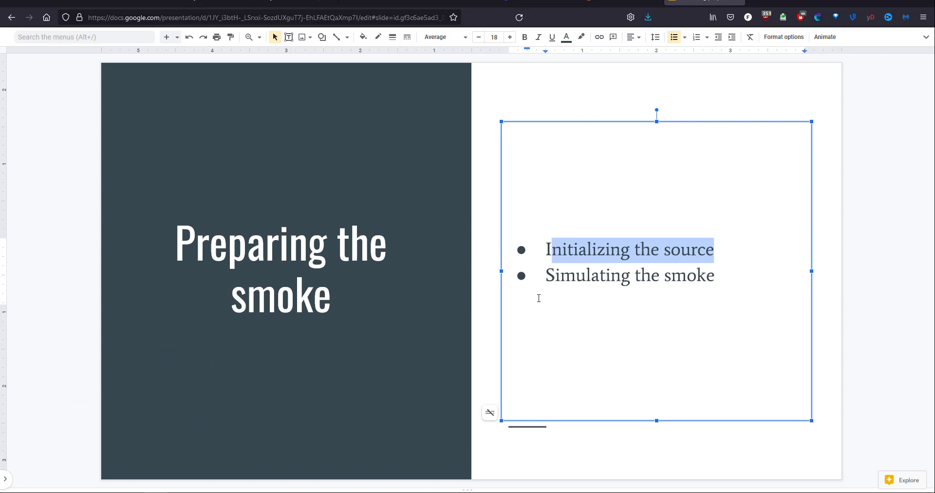
{"action": "left_click_drag", "start_coordinate": [548, 275], "coordinate": [745, 274]}
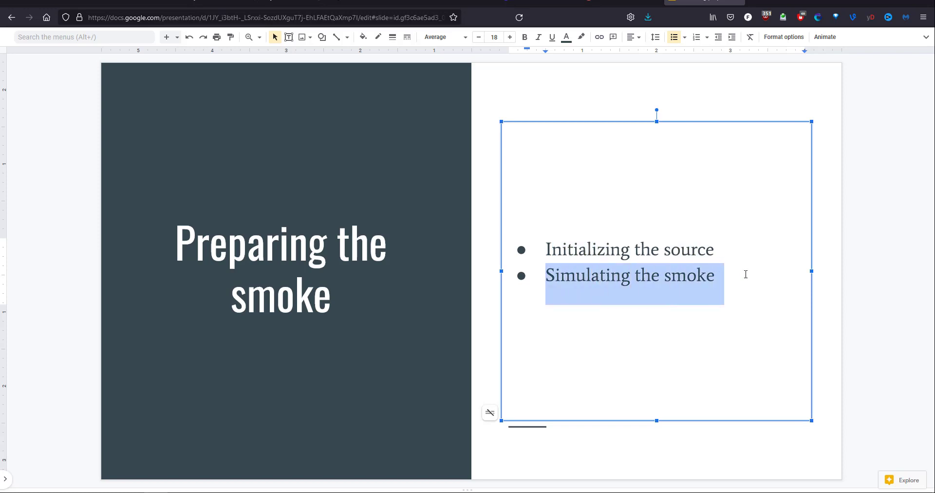
{"action": "left_click", "coordinate": [592, 360]}
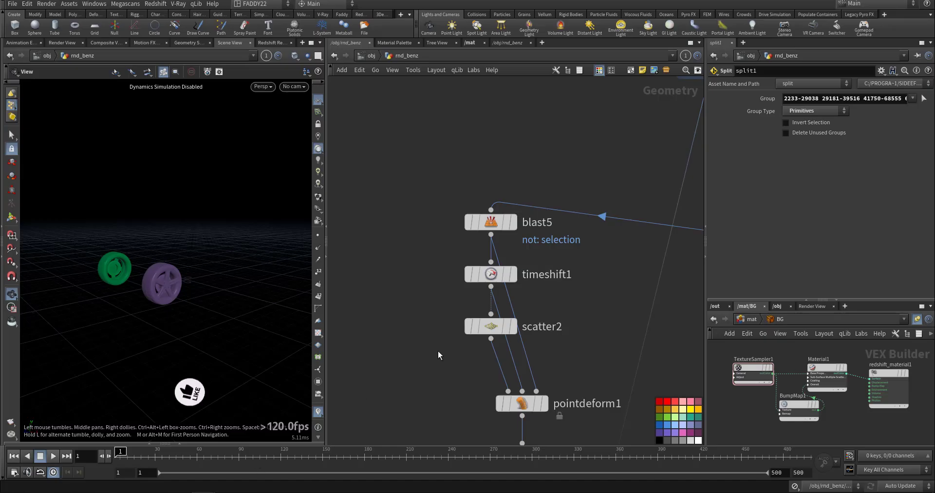
- Switch back to Houdini, display the blast5 node, and examine the isolated tires up close
{"action": "left_click", "coordinate": [512, 222]}
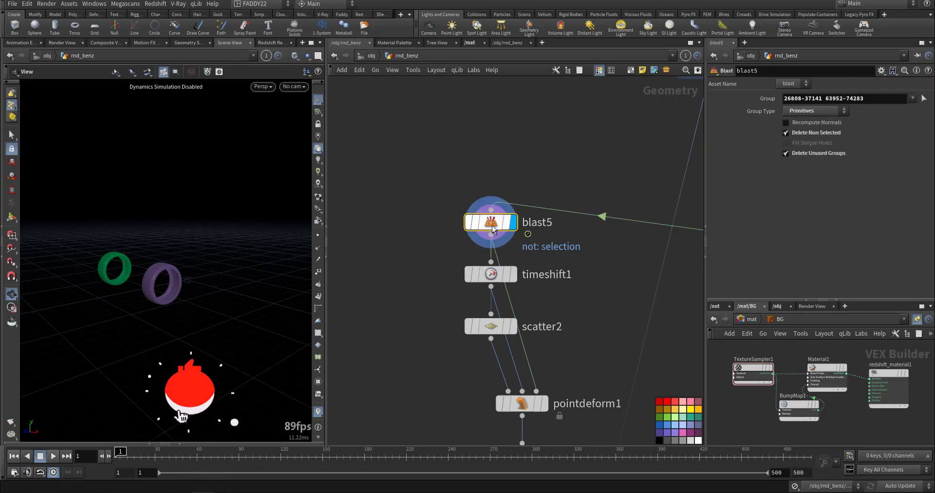
{"action": "right_click_drag", "start_coordinate": [200, 284], "coordinate": [273, 280]}
{"action": "left_click_drag", "start_coordinate": [273, 279], "coordinate": [300, 258]}
- Display timeshift1, move it and scatter2 aside to separate their wires, and scrub the timeline back to frame 1
{"action": "left_click", "coordinate": [513, 274]}
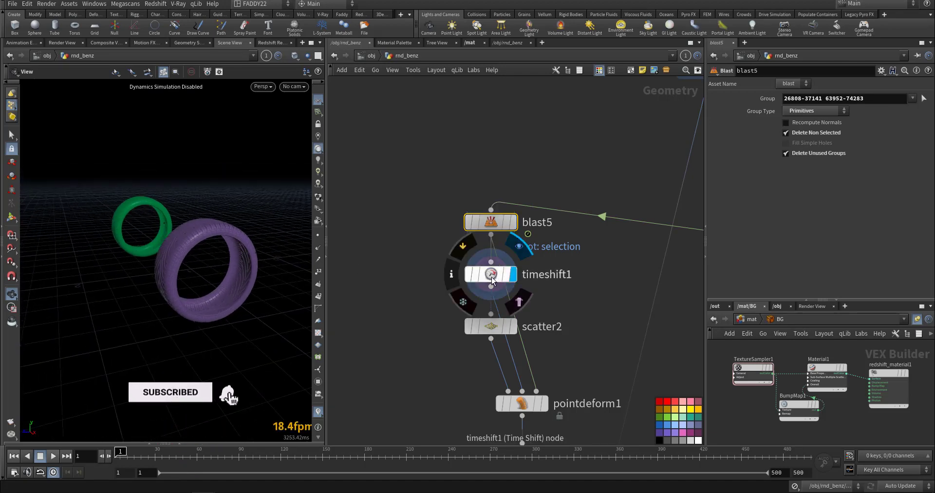
{"action": "left_click_drag", "start_coordinate": [501, 274], "coordinate": [471, 271]}
{"action": "mouse_move", "coordinate": [498, 333]}
{"action": "left_click_drag", "start_coordinate": [498, 333], "coordinate": [429, 331]}
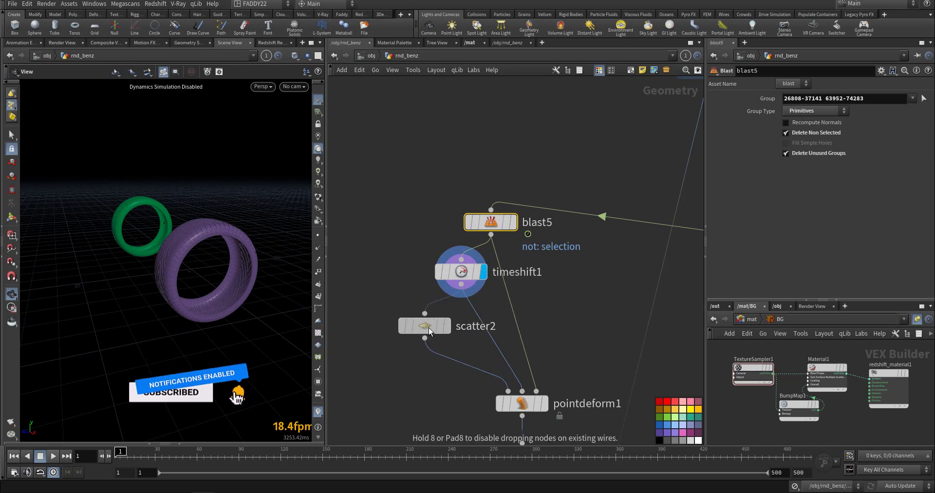
{"action": "left_click", "coordinate": [465, 271]}
{"action": "mouse_move", "coordinate": [170, 454]}
{"action": "left_mouse_down"}
{"action": "mouse_move", "coordinate": [195, 454]}
{"action": "mouse_move", "coordinate": [120, 454]}
{"action": "left_mouse_up"}
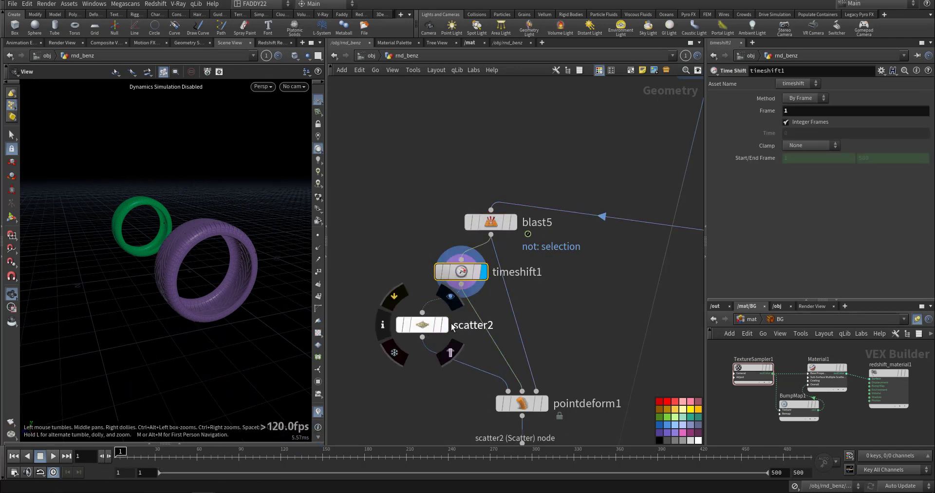
- Display the scatter2 node with its parameters and examine the points scattered on the tires
{"action": "left_click", "coordinate": [444, 324]}
{"action": "left_click", "coordinate": [431, 326]}
{"action": "left_click_drag", "start_coordinate": [225, 305], "coordinate": [198, 286]}
{"action": "middle_click_drag", "start_coordinate": [544, 413], "coordinate": [512, 378]}
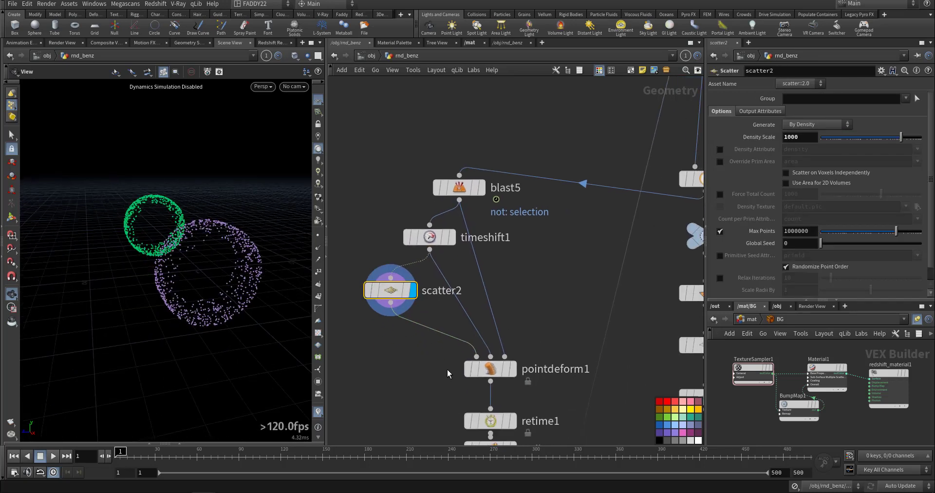
- Display pointdeform1 and scrub the timeline to frame 205 to check the scattered points' motion
{"action": "left_click", "coordinate": [497, 372]}
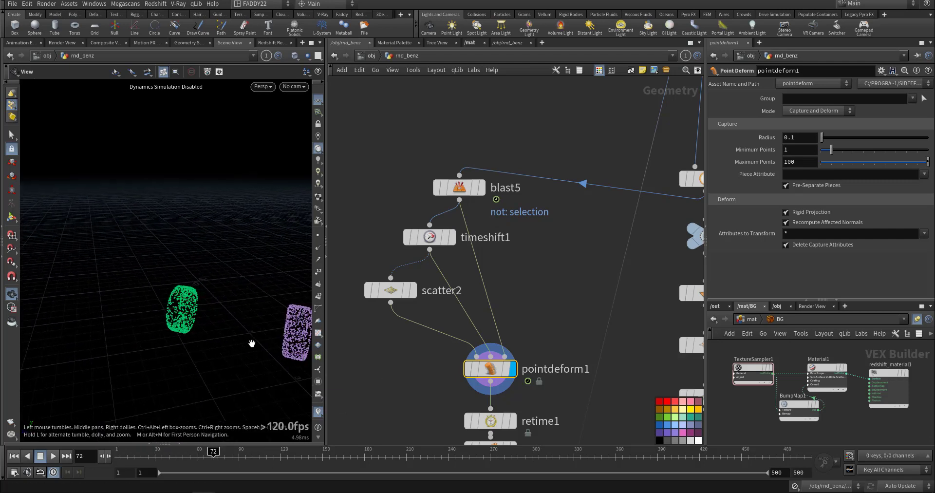
{"action": "middle_click_drag", "start_coordinate": [250, 338], "coordinate": [181, 323]}
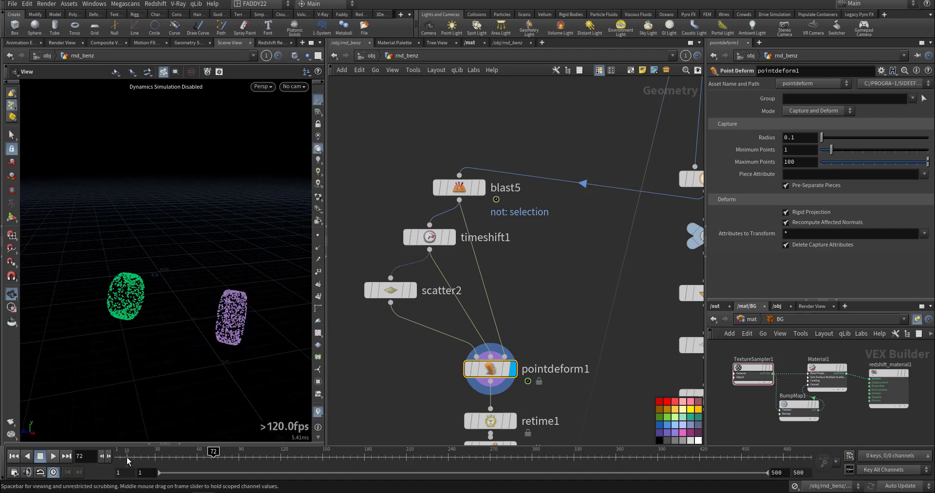
{"action": "left_click_drag", "start_coordinate": [400, 385], "coordinate": [400, 413]}
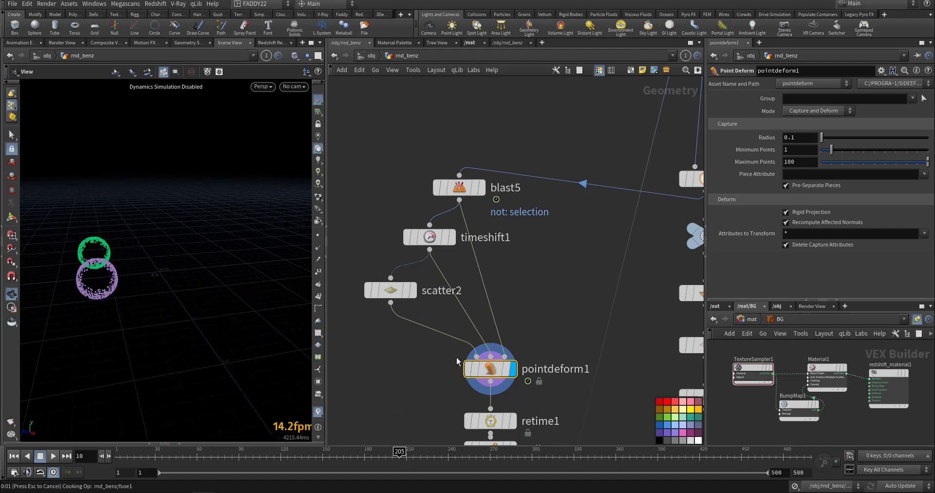
- Display the retime1 node below pointdeform1 and review its time and interpolation parameters
{"action": "middle_click_drag", "start_coordinate": [531, 440], "coordinate": [545, 361]}
{"action": "left_click", "coordinate": [524, 342]}
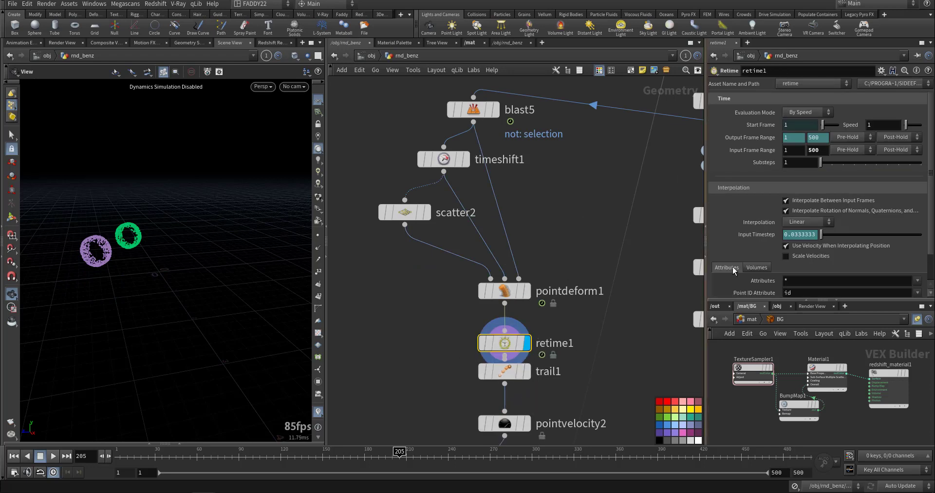
{"action": "middle_click_drag", "start_coordinate": [585, 371], "coordinate": [607, 280]}
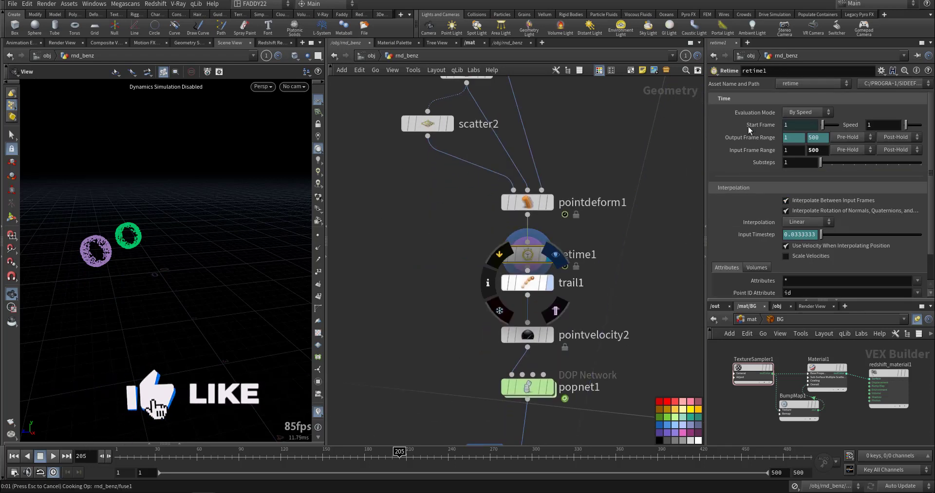
- Display trail1 and move the timeline to frame 23 to examine the velocity trails around the tires
{"action": "left_click", "coordinate": [524, 282]}
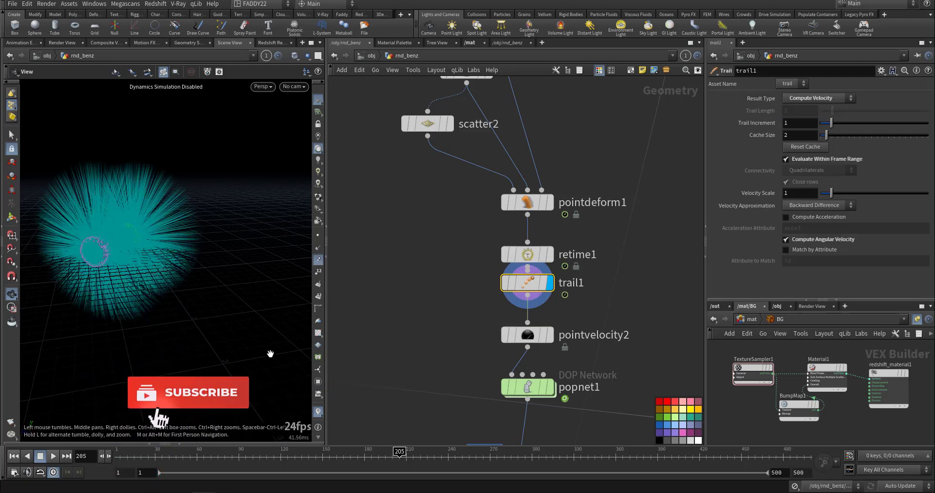
{"action": "left_click", "coordinate": [125, 449]}
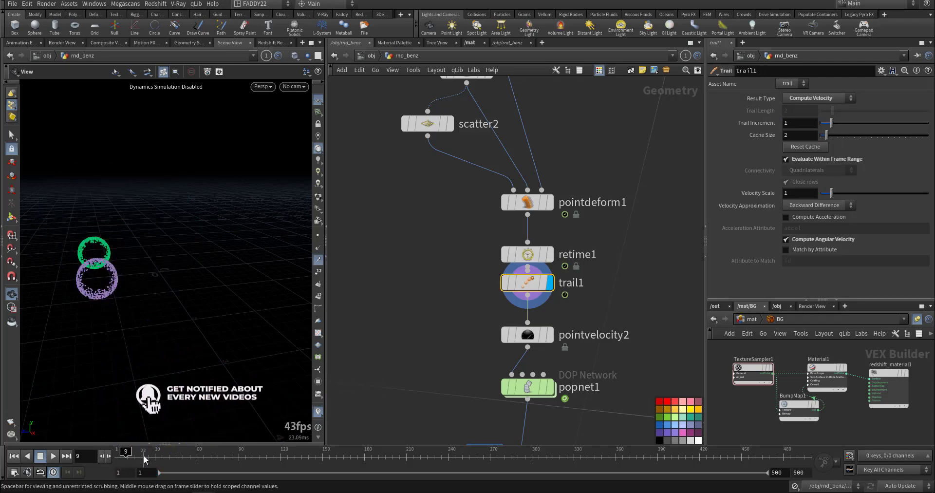
{"action": "left_click", "coordinate": [145, 455]}
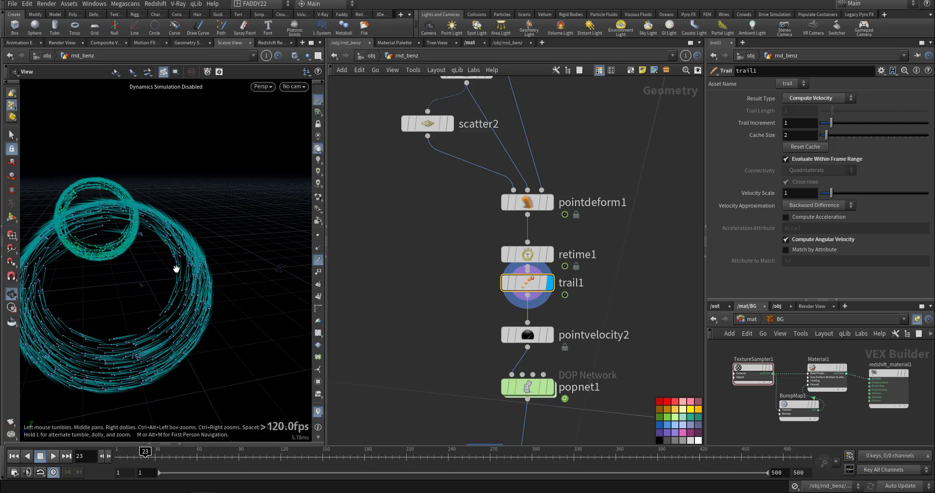
{"action": "mouse_move", "coordinate": [175, 268]}
{"action": "left_mouse_down"}
{"action": "mouse_move", "coordinate": [173, 255]}
{"action": "mouse_move", "coordinate": [142, 261]}
{"action": "mouse_move", "coordinate": [167, 267]}
{"action": "left_mouse_up"}
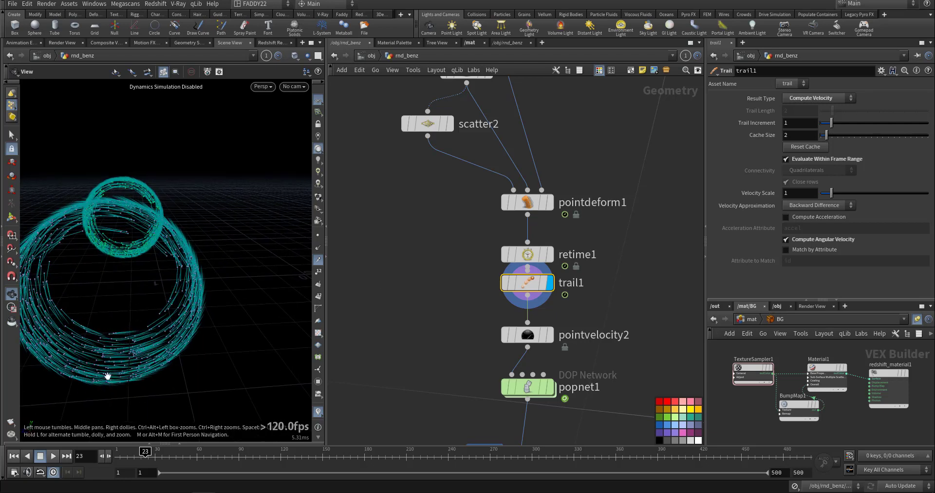
- Display pointvelocity2, examine its curl noise effect on the velocities, and return the timeline to frame 1
{"action": "middle_click_drag", "start_coordinate": [469, 327], "coordinate": [463, 287]}
{"action": "left_click", "coordinate": [524, 300]}
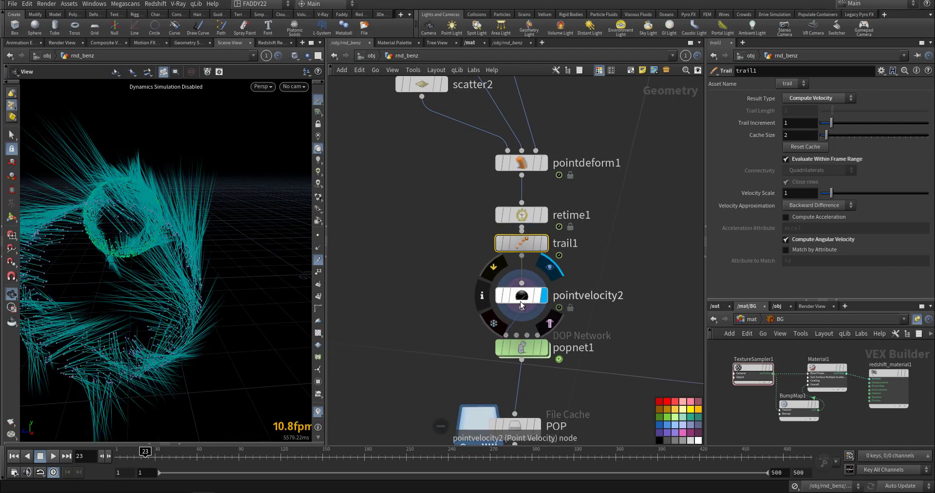
{"action": "left_click", "coordinate": [525, 302]}
{"action": "left_click_drag", "start_coordinate": [240, 236], "coordinate": [161, 258]}
{"action": "middle_click_drag", "start_coordinate": [484, 371], "coordinate": [528, 263]}
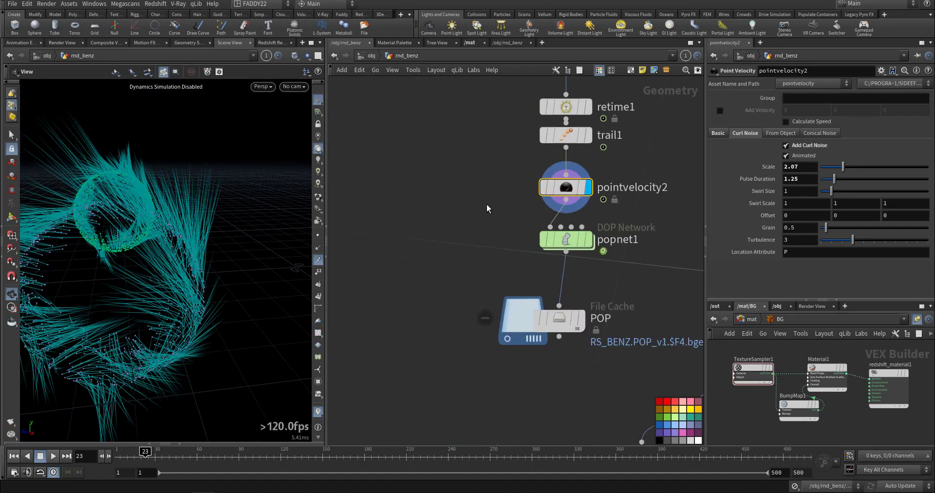
{"action": "left_click", "coordinate": [14, 455]}
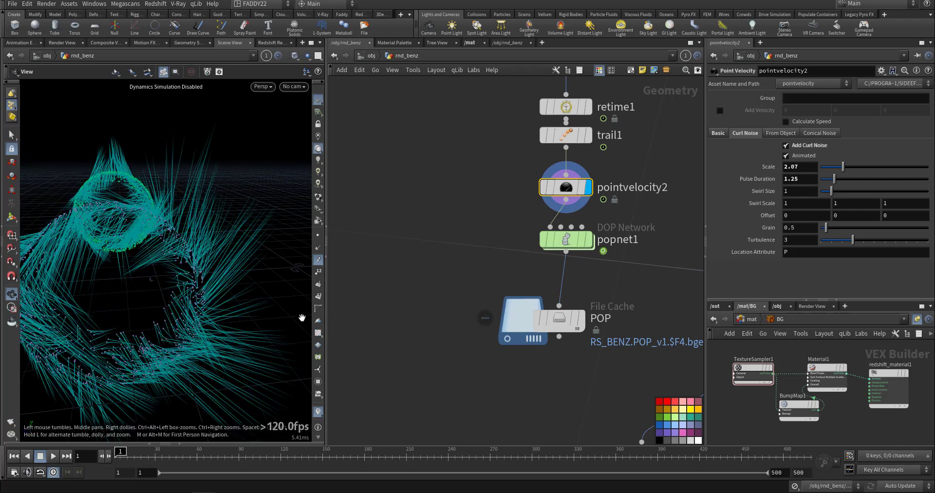
- Enter the popnet1 DOP network and automatically lay out its nodes
{"action": "double_click", "coordinate": [591, 244]}
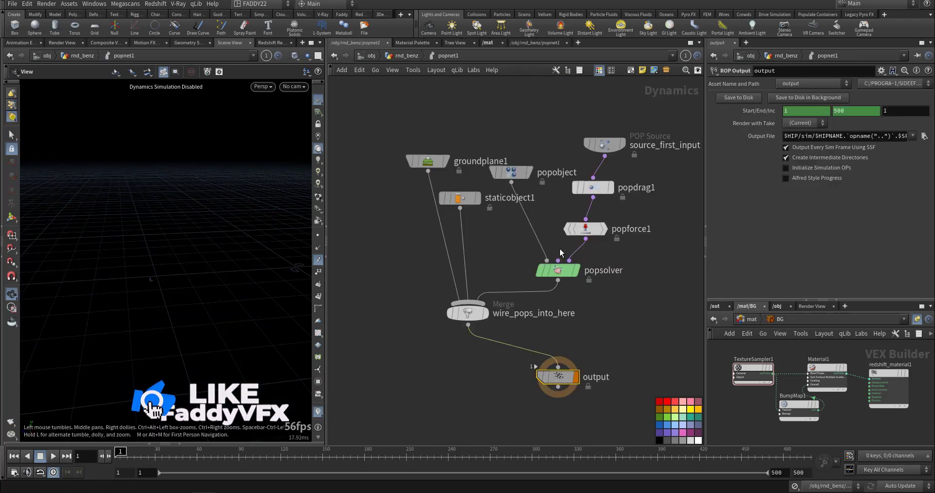
{"action": "key", "text": "l"}
{"action": "middle_click_drag", "start_coordinate": [537, 237], "coordinate": [503, 169]}
- Select the staticobject1 node and review its RBD Solver volume collision parameters
{"action": "left_click", "coordinate": [440, 218]}
{"action": "left_click", "coordinate": [531, 236]}
{"action": "middle_click_drag", "start_coordinate": [506, 282], "coordinate": [414, 288]}
{"action": "scroll", "coordinate": [765, 268], "scroll_direction": "down", "scroll_amount": 3}
{"action": "scroll", "coordinate": [758, 261], "scroll_direction": "up", "scroll_amount": 3}
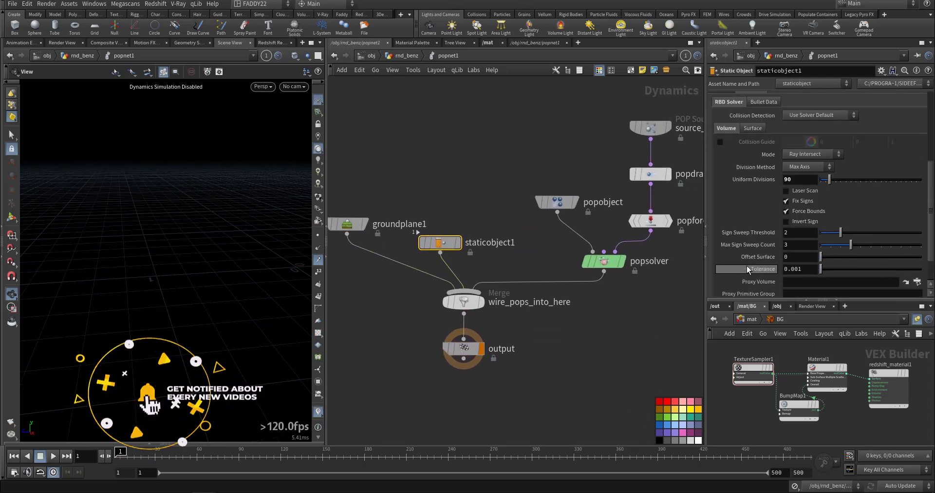
{"action": "middle_click_drag", "start_coordinate": [548, 179], "coordinate": [500, 190]}
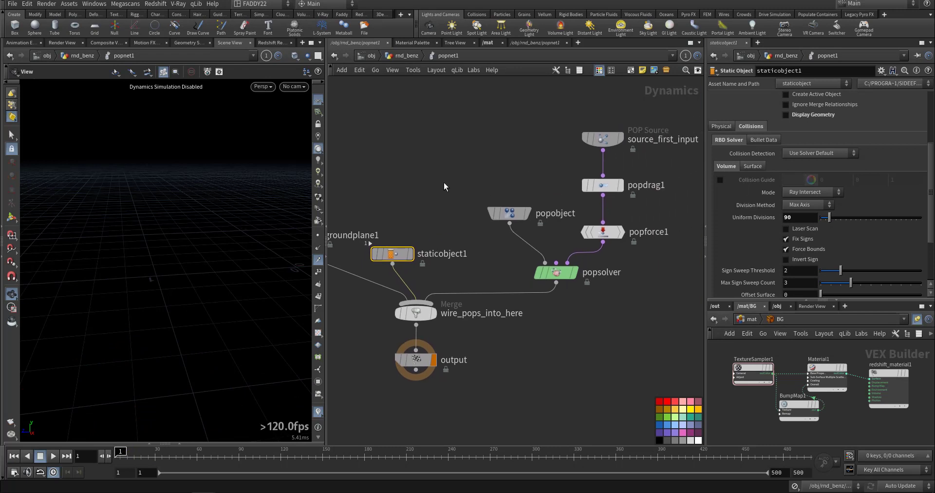
- Review the parameters of source_first_input, popdrag1, popforce1, popsolver and popobject in the POP network
{"action": "middle_click_drag", "start_coordinate": [523, 157], "coordinate": [472, 166]}
{"action": "left_click", "coordinate": [552, 147]}
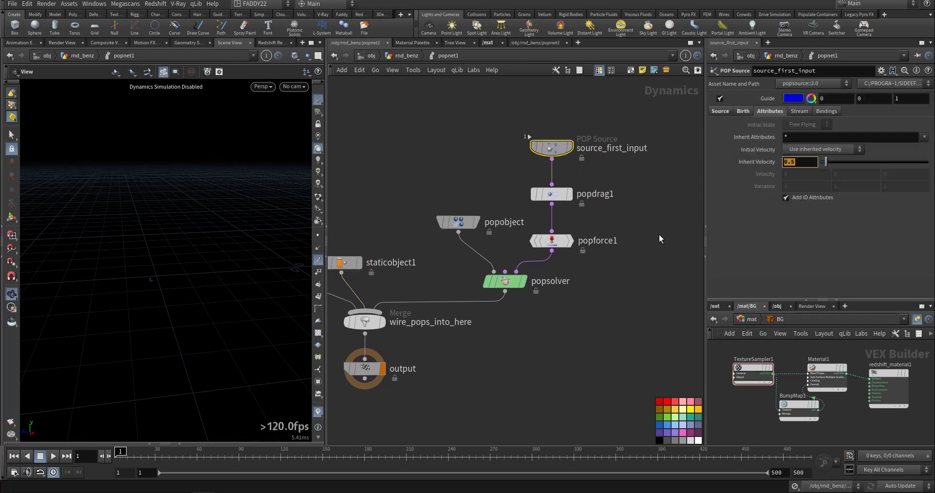
{"action": "left_click", "coordinate": [551, 194]}
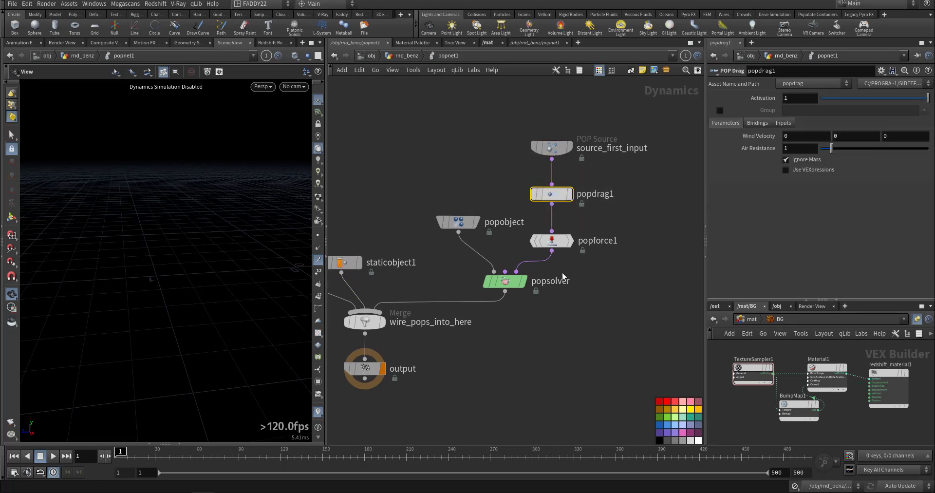
{"action": "key", "text": "Down"}
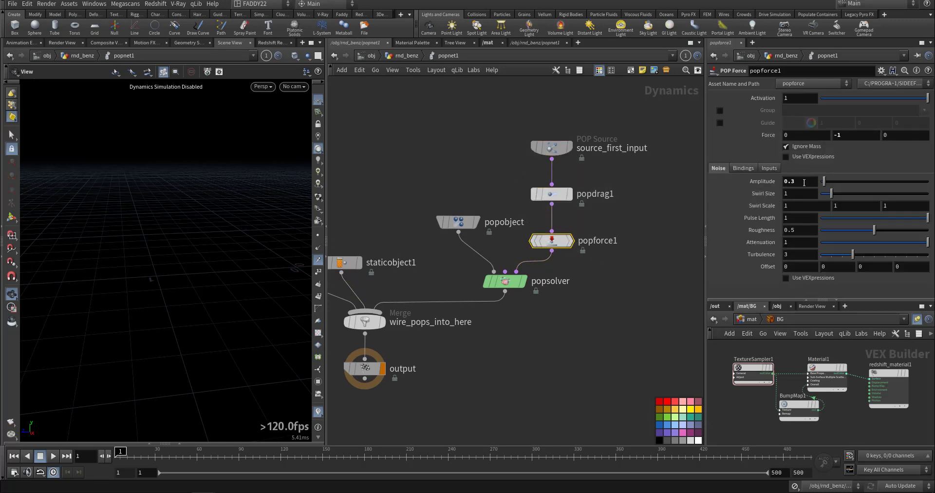
{"action": "middle_click_drag", "start_coordinate": [583, 305], "coordinate": [632, 277]}
{"action": "left_click", "coordinate": [565, 254]}
{"action": "key", "text": "Up"}
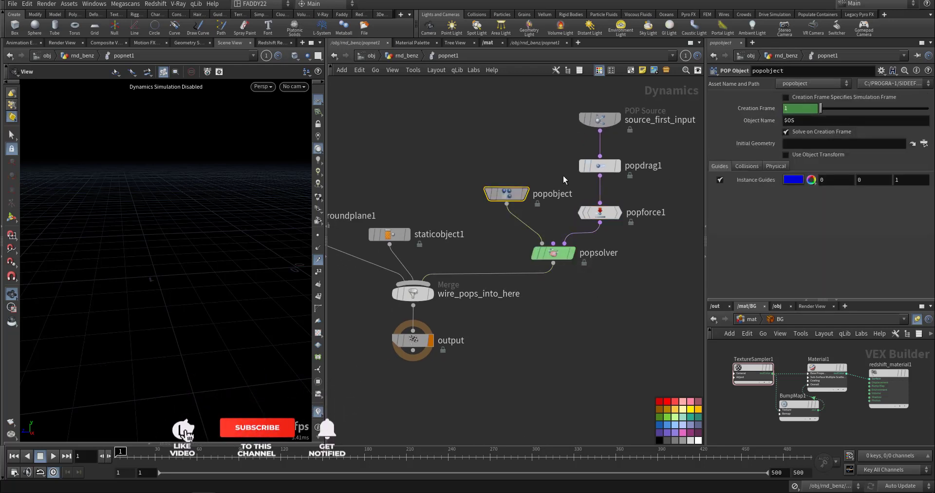
- Set the constant birth rate of the source_first_input POP Source to 500
{"action": "left_click", "coordinate": [599, 120]}
{"action": "left_click", "coordinate": [742, 116]}
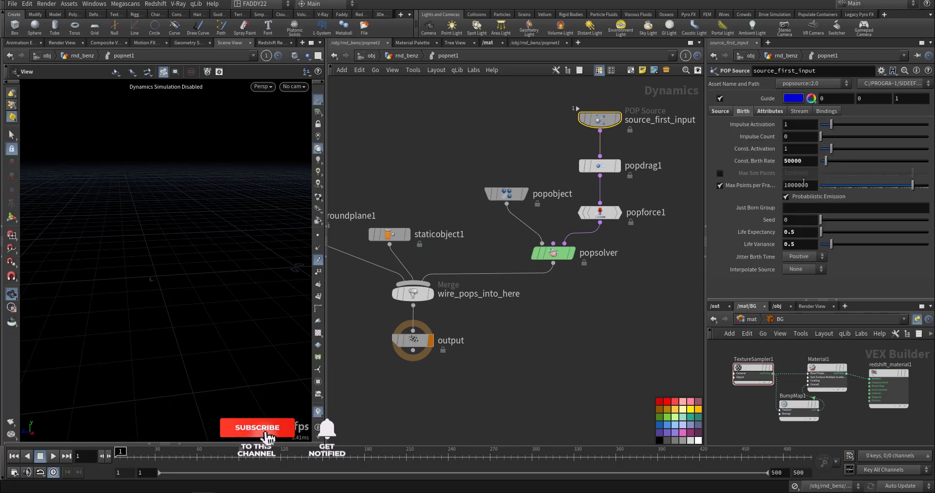
{"action": "middle_click", "coordinate": [767, 159], "text": "ctrl"}
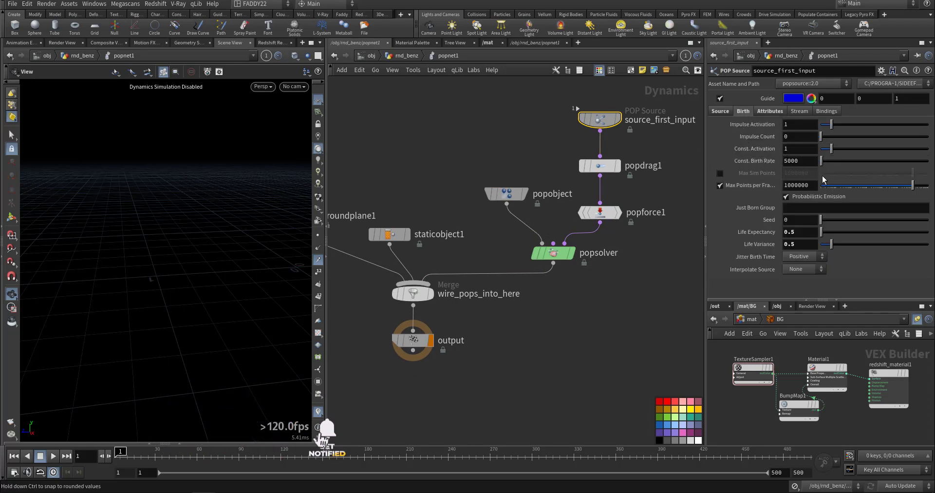
{"action": "type", "text": "500"}
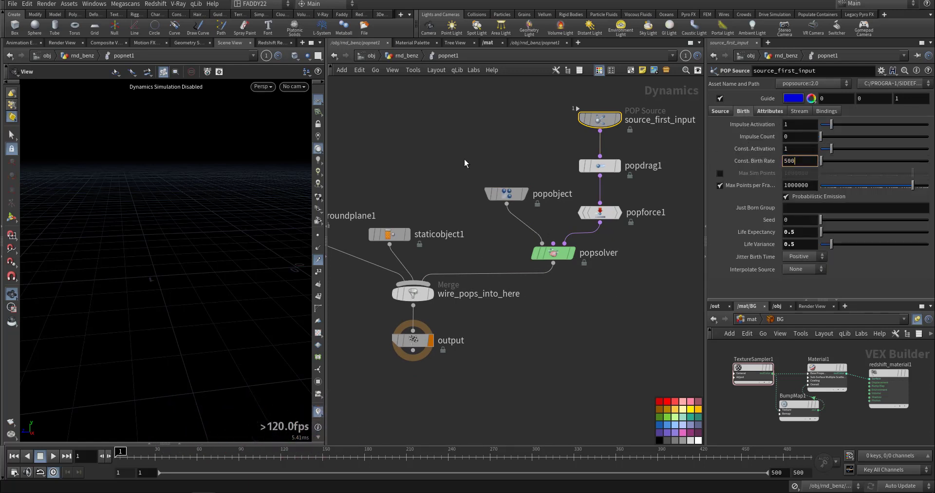
- Bypass staticobject1, play the particle simulation around the tires, and return the timeline to frame 1
{"action": "left_click_drag", "start_coordinate": [258, 253], "coordinate": [162, 271]}
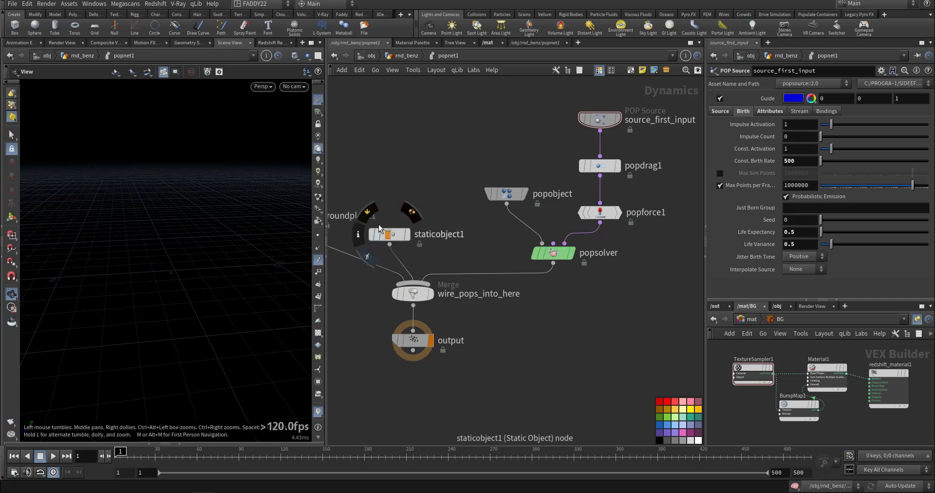
{"action": "left_click", "coordinate": [365, 217]}
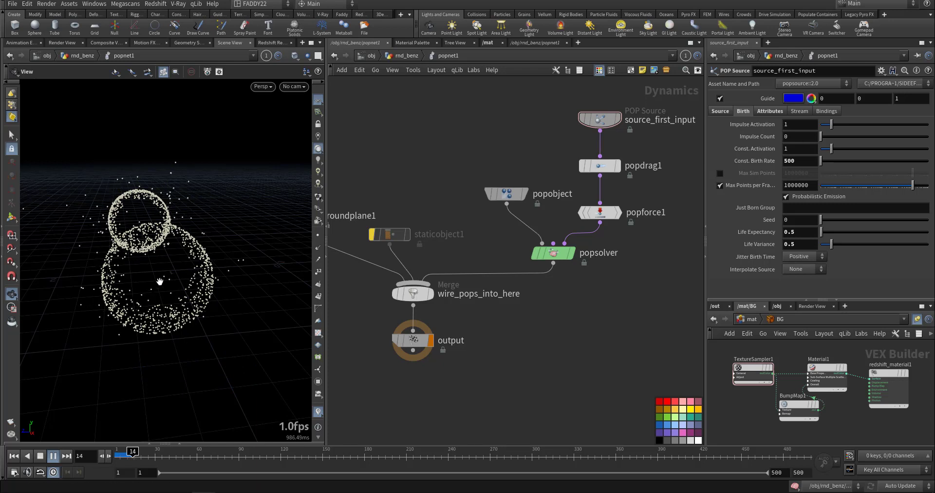
{"action": "left_click", "coordinate": [14, 459]}
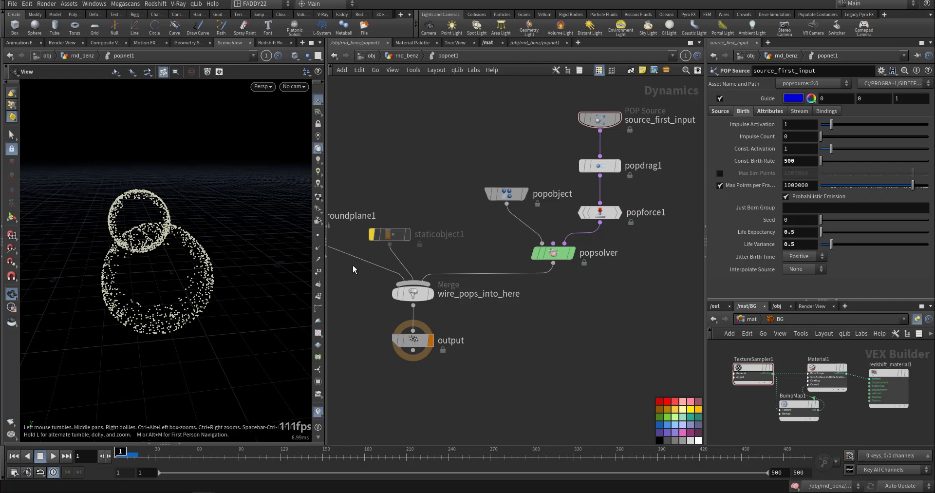
- Go back up to the rnd_benz geometry network and display null2 to examine the car geometry
{"action": "left_click", "coordinate": [407, 57]}
{"action": "middle_click_drag", "start_coordinate": [490, 208], "coordinate": [427, 330]}
{"action": "scroll", "coordinate": [545, 337], "scroll_direction": "down", "scroll_amount": 3}
{"action": "middle_click_drag", "start_coordinate": [591, 405], "coordinate": [420, 315]}
{"action": "middle_click_drag", "start_coordinate": [540, 255], "coordinate": [557, 292]}
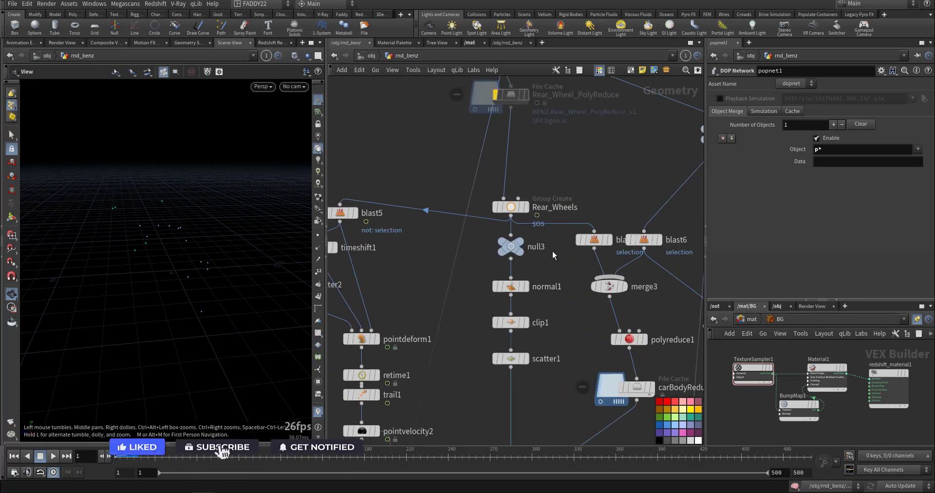
{"action": "middle_click_drag", "start_coordinate": [553, 255], "coordinate": [593, 369]}
{"action": "middle_click_drag", "start_coordinate": [641, 284], "coordinate": [582, 347]}
{"action": "middle_click_drag", "start_coordinate": [690, 341], "coordinate": [569, 274]}
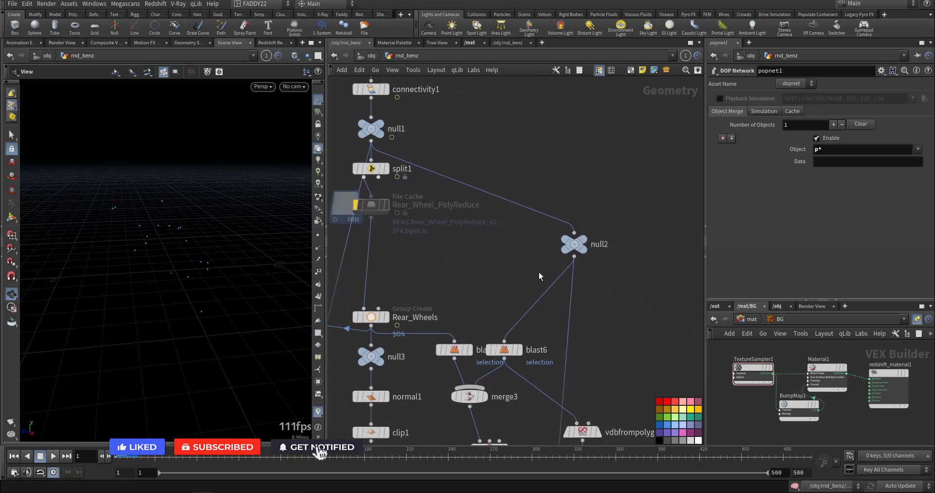
{"action": "left_click", "coordinate": [583, 239]}
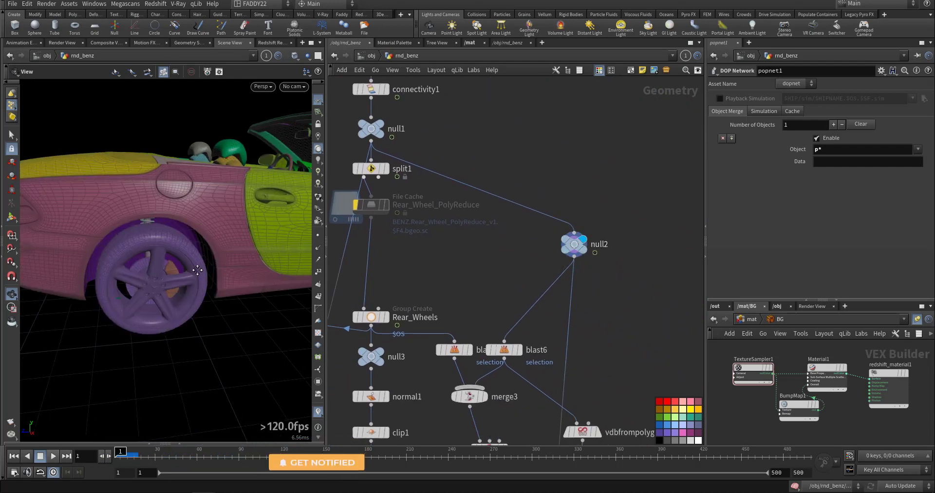
{"action": "middle_click_drag", "start_coordinate": [180, 273], "coordinate": [134, 287]}
{"action": "scroll", "coordinate": [185, 269], "scroll_direction": "down", "scroll_amount": 2}
{"action": "middle_click_drag", "start_coordinate": [558, 372], "coordinate": [568, 279]}
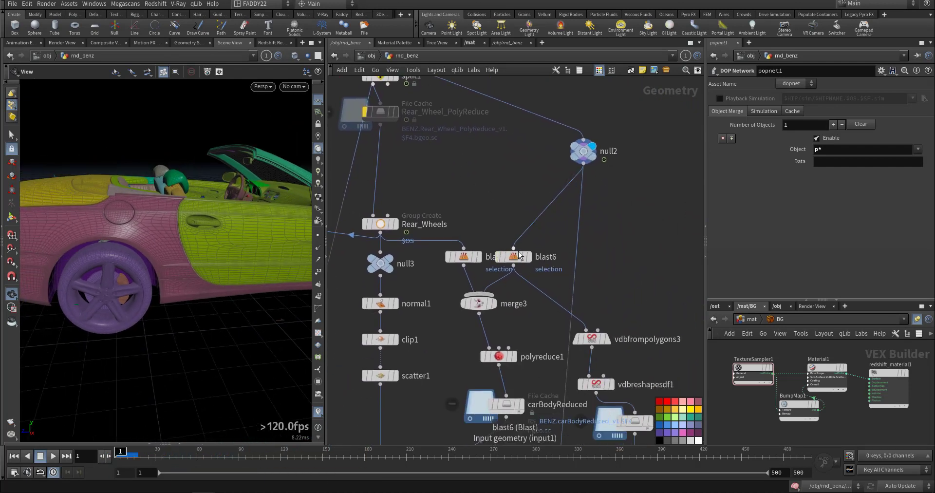
- Display blast6, blast7 and merge3 in turn to examine the car body, the rear wheels and their merged result
{"action": "mouse_move", "coordinate": [533, 258]}
{"action": "key", "text": "r"}
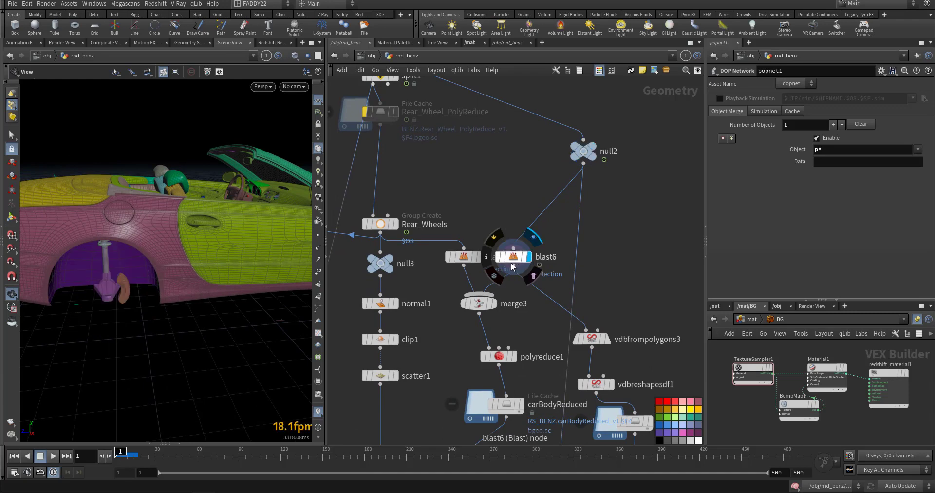
{"action": "key", "text": "r"}
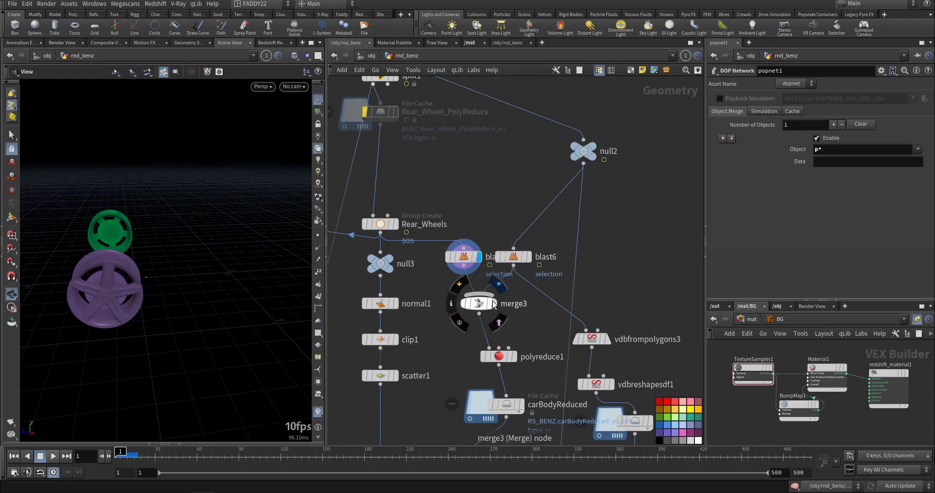
{"action": "left_click", "coordinate": [494, 305]}
{"action": "middle_click_drag", "start_coordinate": [302, 285], "coordinate": [202, 322]}
{"action": "middle_click_drag", "start_coordinate": [138, 289], "coordinate": [226, 250]}
{"action": "left_click_drag", "start_coordinate": [226, 249], "coordinate": [185, 238]}
- Display polyreduce1 to examine the reduced car mesh, and bypass the carBodyReduced file cache
{"action": "mouse_move", "coordinate": [501, 357]}
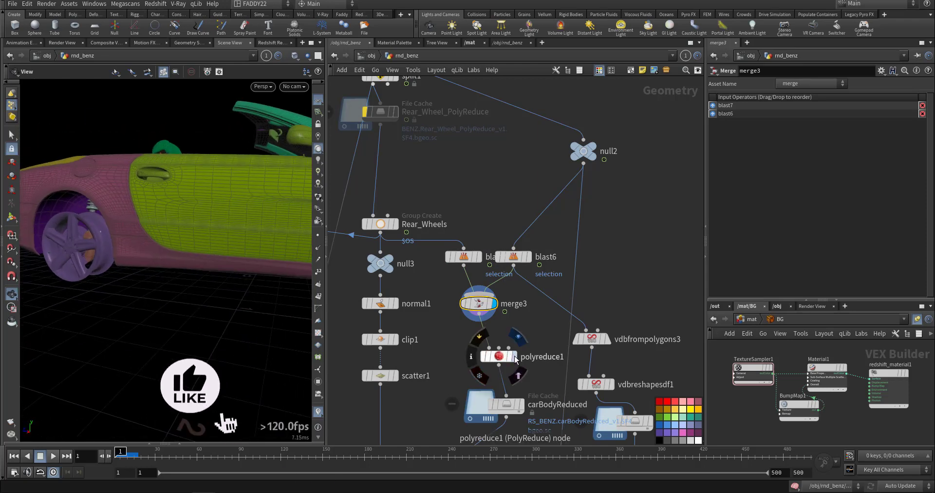
{"action": "left_click", "coordinate": [505, 360]}
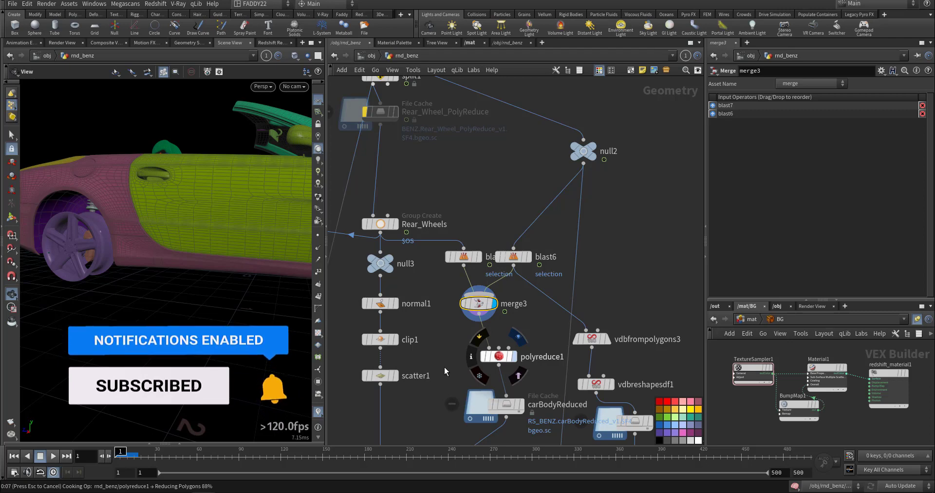
{"action": "middle_click_drag", "start_coordinate": [454, 375], "coordinate": [449, 341]}
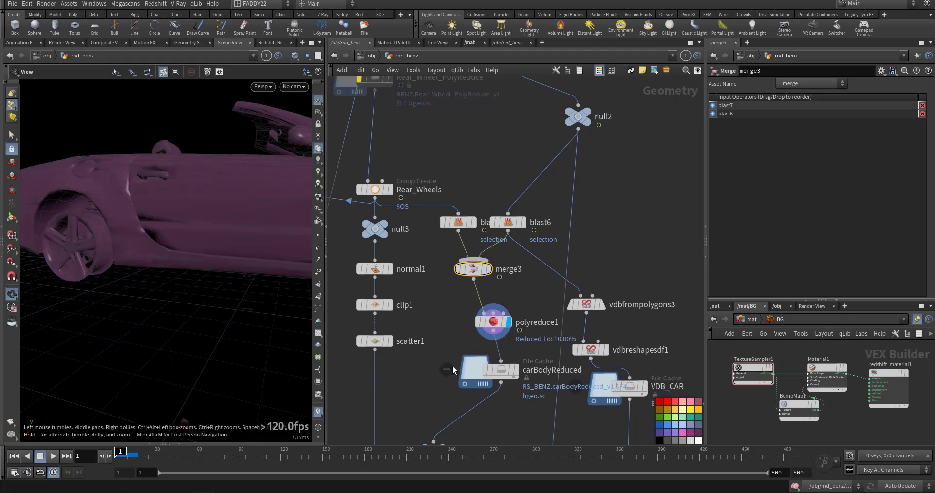
{"action": "middle_click_drag", "start_coordinate": [474, 376], "coordinate": [457, 338]}
{"action": "mouse_move", "coordinate": [470, 320]}
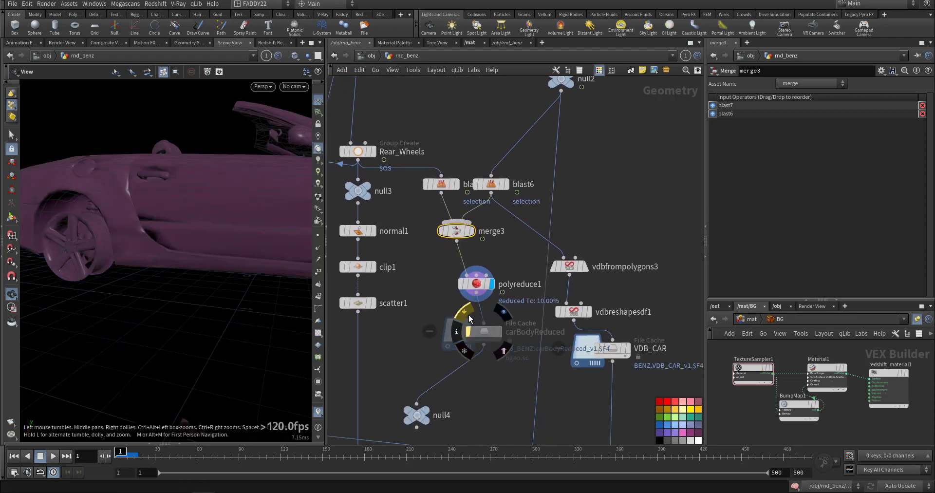
{"action": "middle_click_drag", "start_coordinate": [486, 374], "coordinate": [495, 312]}
{"action": "left_click", "coordinate": [445, 332]}
- Display vdbfrompolygons3 and vdbreshapesdf1 to examine the car's VDB before and after dilation, and bypass the VDB_CAR file cache
{"action": "middle_click_drag", "start_coordinate": [511, 344], "coordinate": [440, 354]}
{"action": "mouse_move", "coordinate": [524, 218]}
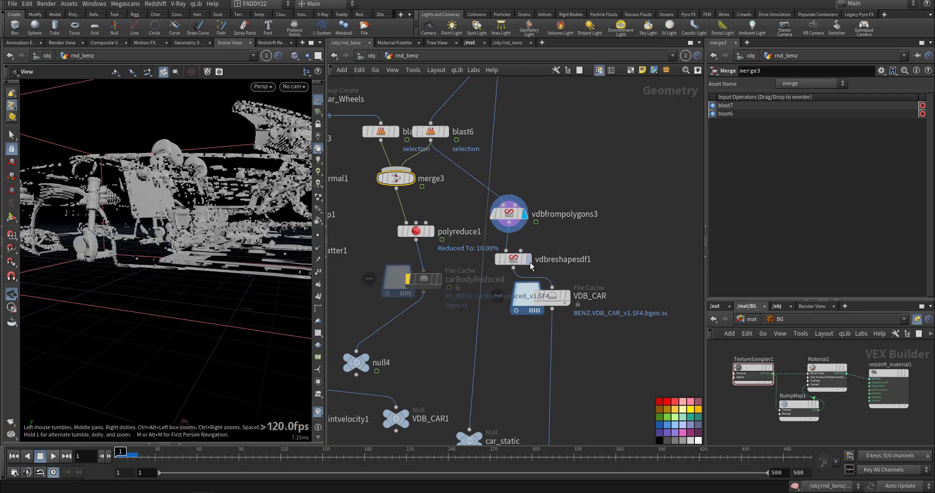
{"action": "left_click", "coordinate": [528, 260]}
{"action": "left_click", "coordinate": [519, 263]}
{"action": "left_click_drag", "start_coordinate": [190, 201], "coordinate": [204, 229]}
- Display collisionsource2 below car_static and review its volume settings
{"action": "middle_click_drag", "start_coordinate": [518, 412], "coordinate": [499, 279]}
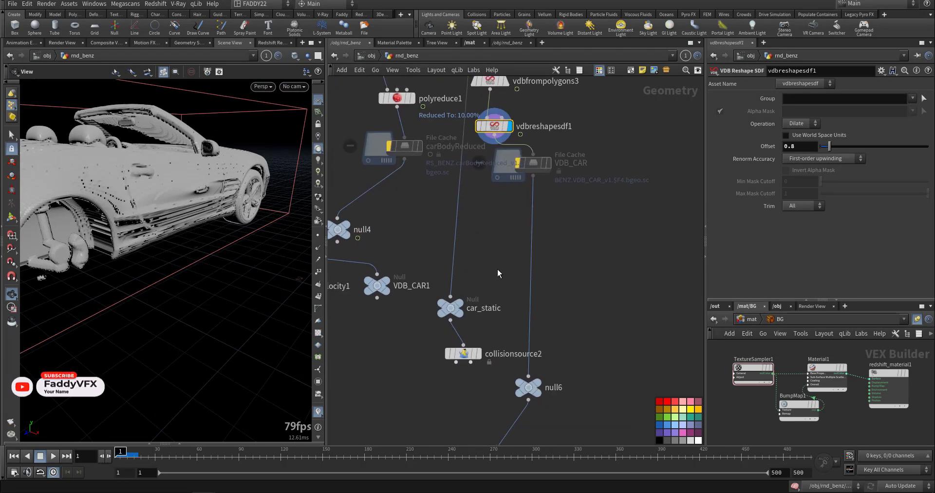
{"action": "middle_click_drag", "start_coordinate": [536, 386], "coordinate": [586, 331]}
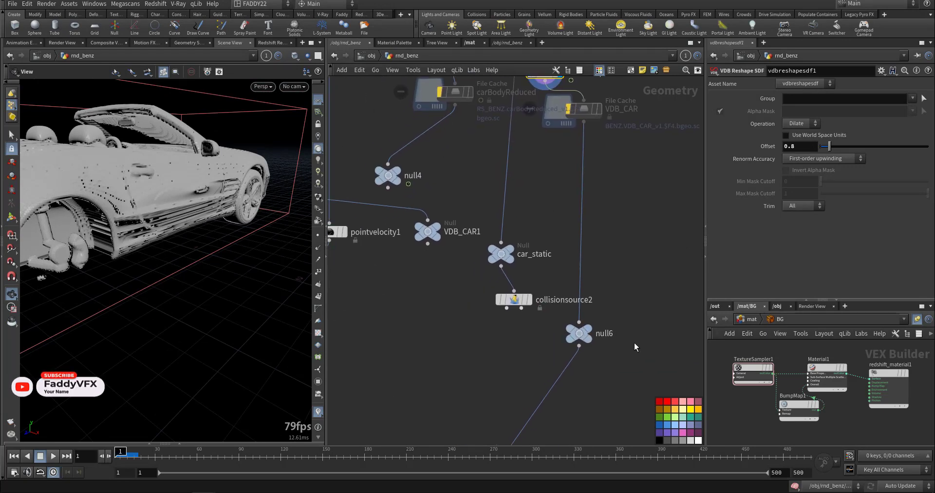
{"action": "left_click", "coordinate": [529, 300]}
{"action": "middle_click_drag", "start_coordinate": [403, 340], "coordinate": [415, 339]}
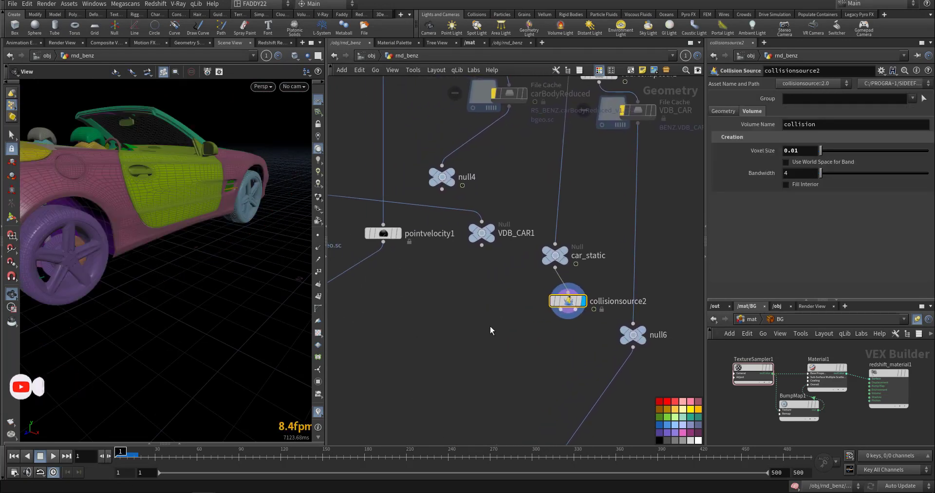
- Move the VDB_CAR1 null below collisionsource2, connect it to the collision volume output, and examine the resulting VDB
{"action": "left_click_drag", "start_coordinate": [481, 232], "coordinate": [555, 373]}
{"action": "left_click", "coordinate": [561, 309]}
{"action": "left_click", "coordinate": [555, 364]}
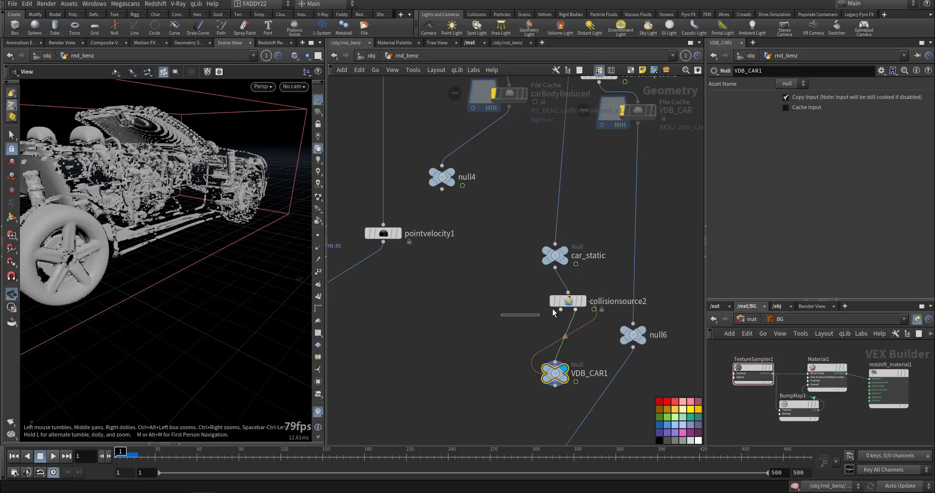
{"action": "left_click", "coordinate": [562, 305]}
{"action": "left_click", "coordinate": [740, 111]}
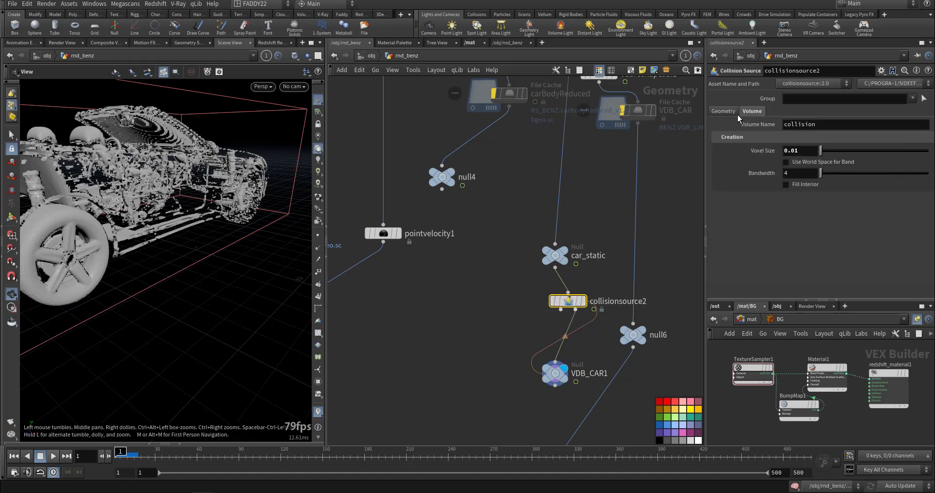
- Undo the rewiring and repositioning of the VDB_CAR1 null
{"action": "key", "text": "ctrl+z"}
{"action": "key", "text": "ctrl+z"}
{"action": "key", "text": "ctrl+z"}
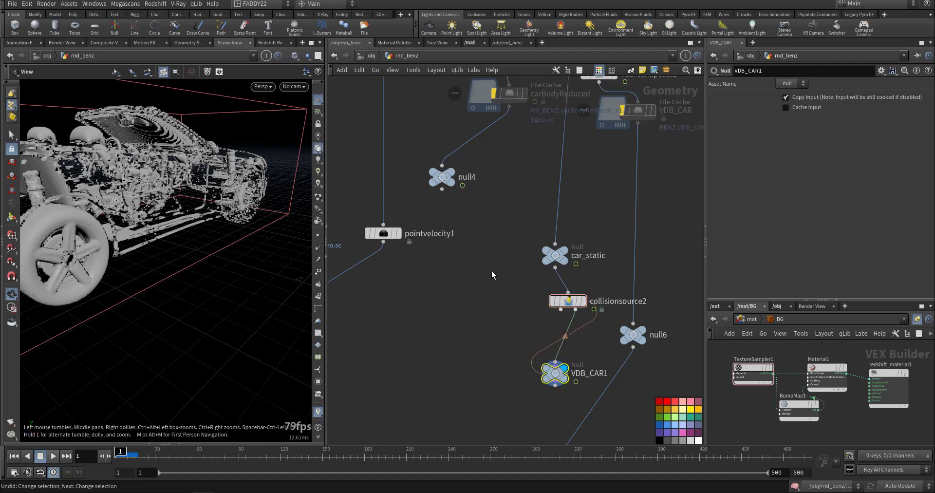
{"action": "key", "text": "ctrl+z"}
{"action": "key", "text": "ctrl+z"}
- Display null3 and normal1 below the Rear_Wheels group to examine the rear wheel geometry and its normals
{"action": "middle_click_drag", "start_coordinate": [448, 365], "coordinate": [626, 183]}
{"action": "scroll", "coordinate": [516, 284], "scroll_direction": "down", "scroll_amount": 3}
{"action": "scroll", "coordinate": [614, 214], "scroll_direction": "down", "scroll_amount": 5}
{"action": "middle_click_drag", "start_coordinate": [610, 274], "coordinate": [577, 339]}
{"action": "scroll", "coordinate": [565, 302], "scroll_direction": "up", "scroll_amount": 5}
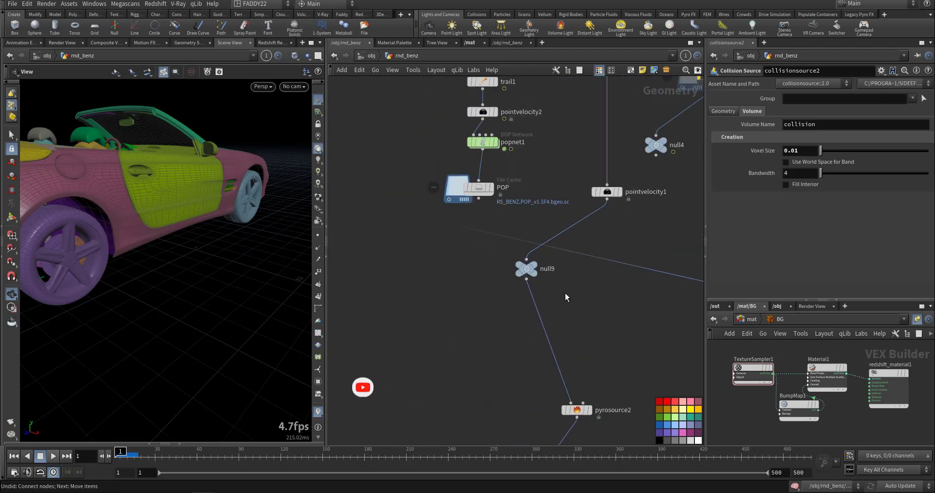
{"action": "middle_click_drag", "start_coordinate": [615, 220], "coordinate": [598, 298]}
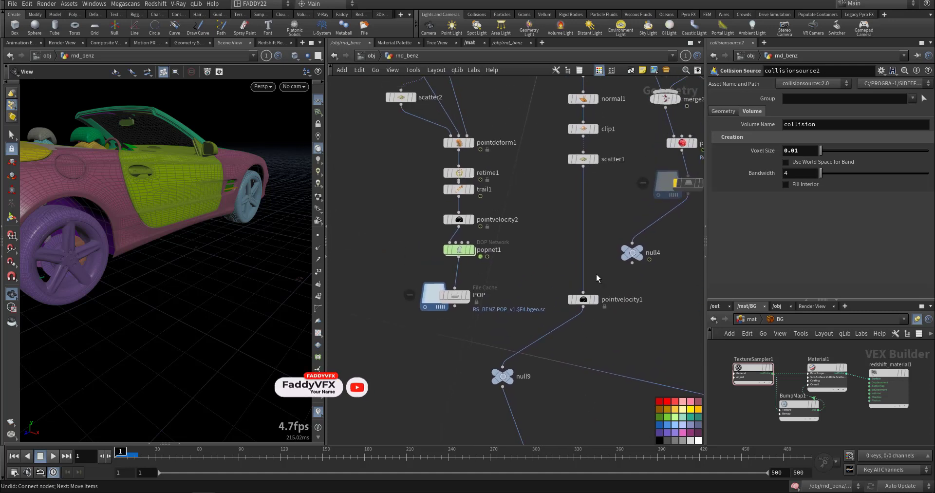
{"action": "middle_click_drag", "start_coordinate": [599, 210], "coordinate": [586, 328]}
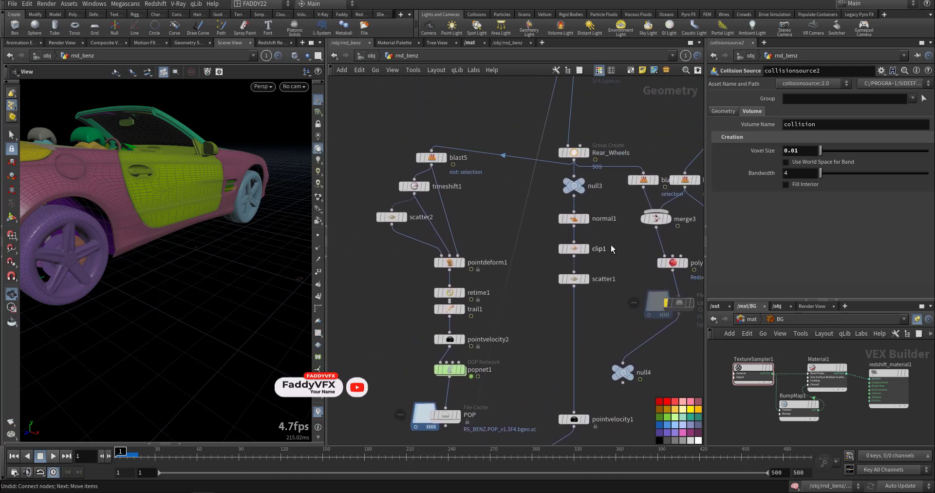
{"action": "middle_click_drag", "start_coordinate": [615, 236], "coordinate": [613, 269]}
{"action": "scroll", "coordinate": [594, 253], "scroll_direction": "up", "scroll_amount": 3}
{"action": "left_click", "coordinate": [562, 192]}
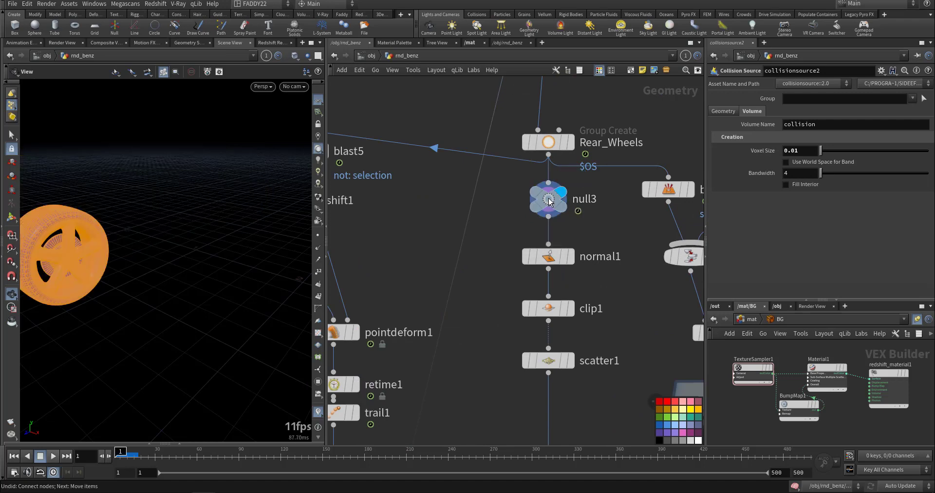
{"action": "left_click", "coordinate": [548, 199]}
{"action": "middle_click_drag", "start_coordinate": [141, 233], "coordinate": [294, 205]}
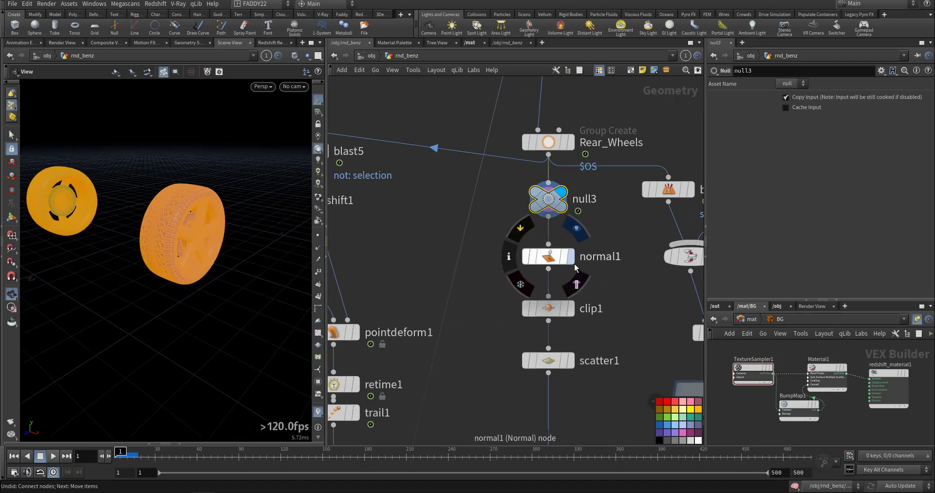
{"action": "left_click", "coordinate": [570, 262]}
{"action": "left_click", "coordinate": [560, 265]}
- Display clip1 and scatter1 in turn to examine the clipped tire bottoms and the points scattered on them
{"action": "left_click", "coordinate": [568, 308]}
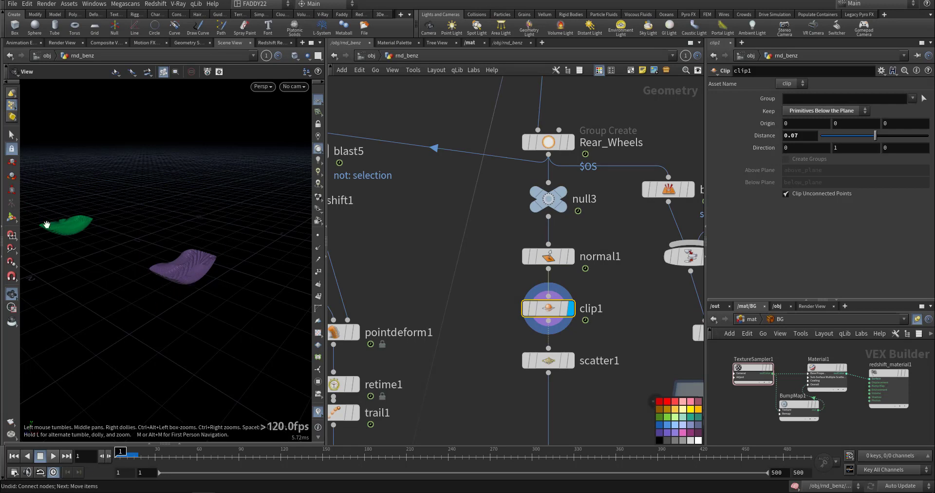
{"action": "middle_click_drag", "start_coordinate": [539, 374], "coordinate": [528, 297]}
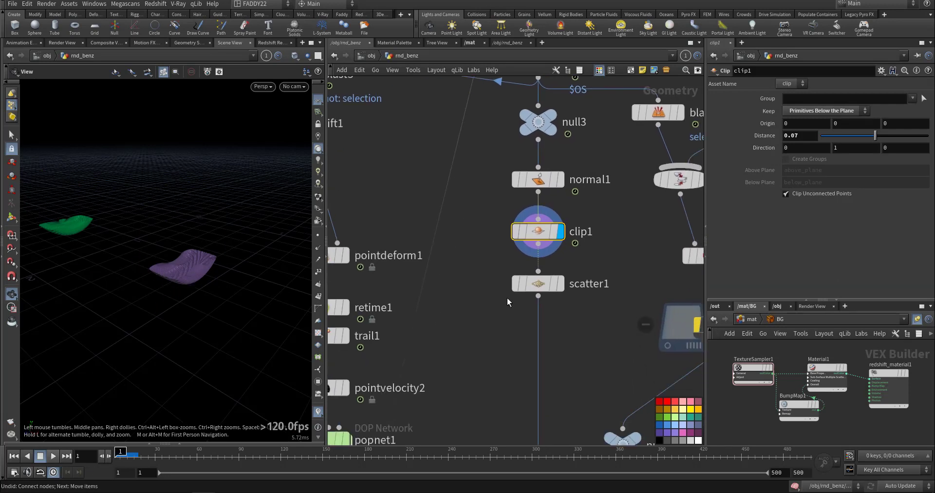
{"action": "left_click", "coordinate": [538, 283]}
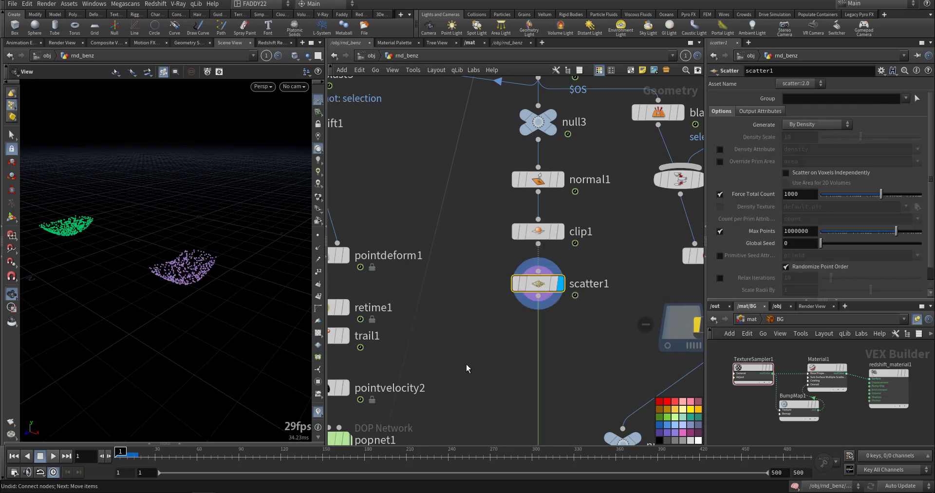
- Display pointvelocity1 and show point trails to examine the velocities of the scattered points, then return to the first frame
{"action": "middle_click_drag", "start_coordinate": [467, 364], "coordinate": [462, 136]}
{"action": "mouse_move", "coordinate": [540, 307]}
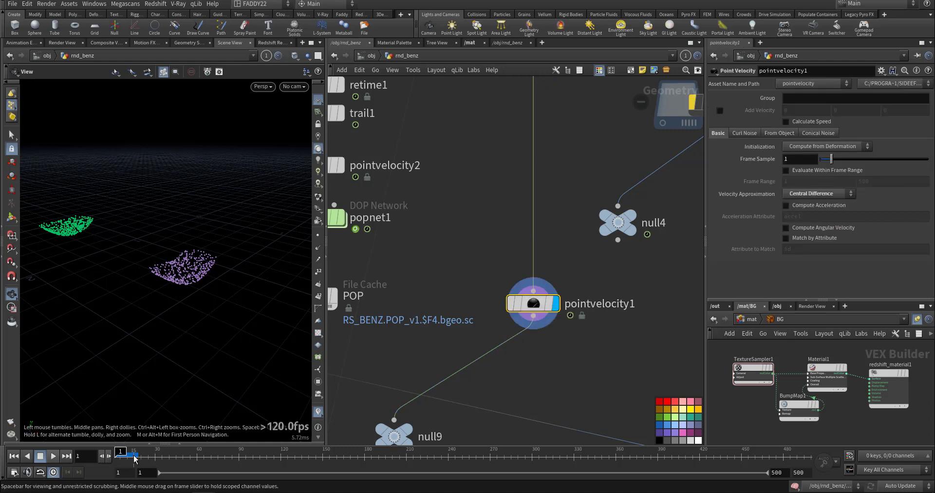
{"action": "left_click", "coordinate": [318, 259]}
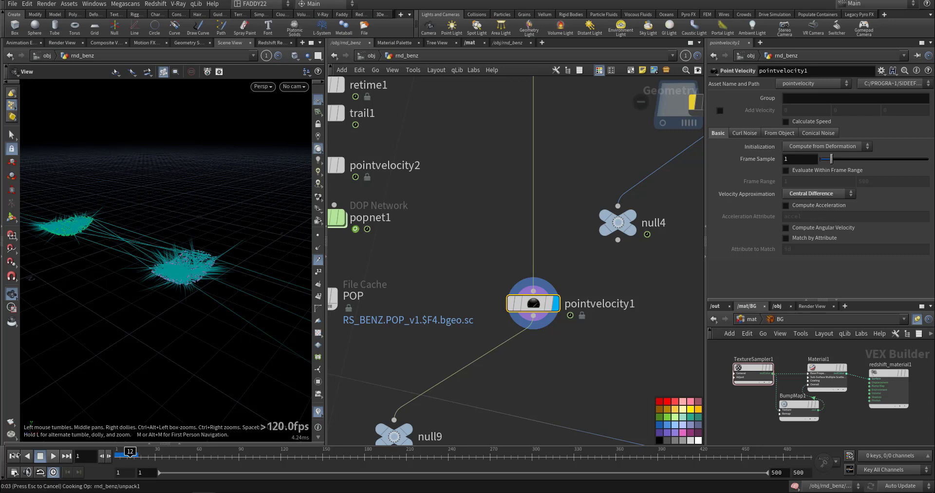
{"action": "key", "text": "ctrl+Up"}
- Display pyrosource2 with the point trails hidden and examine its node information for the source attributes
{"action": "middle_click_drag", "start_coordinate": [558, 371], "coordinate": [587, 234]}
{"action": "middle_click_drag", "start_coordinate": [589, 369], "coordinate": [548, 231]}
{"action": "scroll", "coordinate": [558, 238], "scroll_direction": "down", "scroll_amount": 1}
{"action": "middle_click_drag", "start_coordinate": [561, 353], "coordinate": [560, 296]}
{"action": "left_click", "coordinate": [526, 263]}
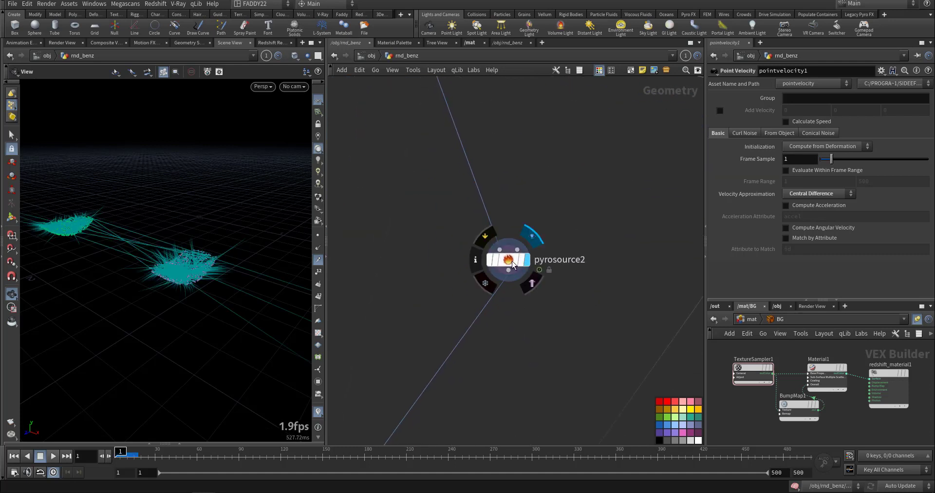
{"action": "left_click", "coordinate": [316, 260]}
{"action": "middle_click", "coordinate": [513, 263]}
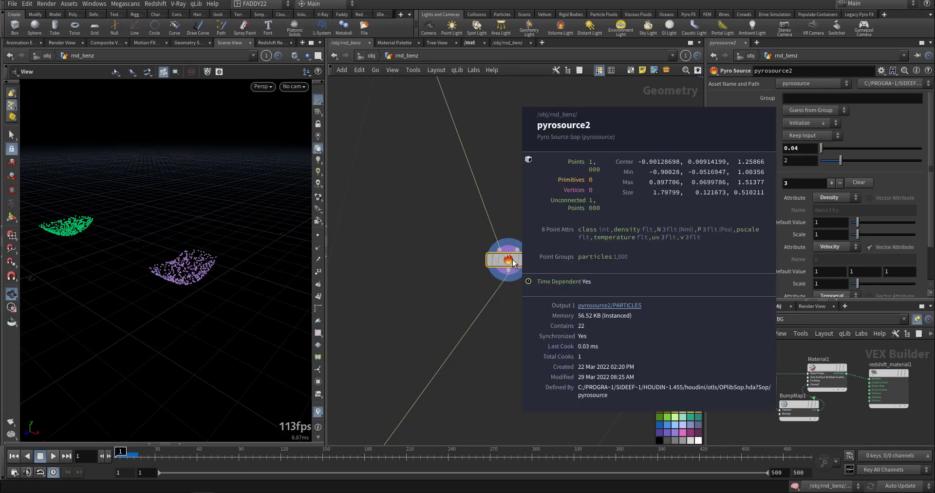
- Examine the node chains around pyrosource2, from the rear wheel source and POP branches down to the smoke nodes
{"action": "middle_click_drag", "start_coordinate": [535, 353], "coordinate": [596, 230]}
{"action": "middle_click_drag", "start_coordinate": [544, 328], "coordinate": [603, 216]}
{"action": "middle_click_drag", "start_coordinate": [530, 309], "coordinate": [603, 202]}
{"action": "middle_click_drag", "start_coordinate": [605, 246], "coordinate": [562, 219]}
{"action": "middle_click_drag", "start_coordinate": [573, 356], "coordinate": [561, 443]}
{"action": "scroll", "coordinate": [544, 255], "scroll_direction": "down", "scroll_amount": 5}
{"action": "middle_click_drag", "start_coordinate": [553, 244], "coordinate": [530, 351]}
{"action": "scroll", "coordinate": [510, 214], "scroll_direction": "up", "scroll_amount": 3}
{"action": "middle_click_drag", "start_coordinate": [509, 215], "coordinate": [455, 320]}
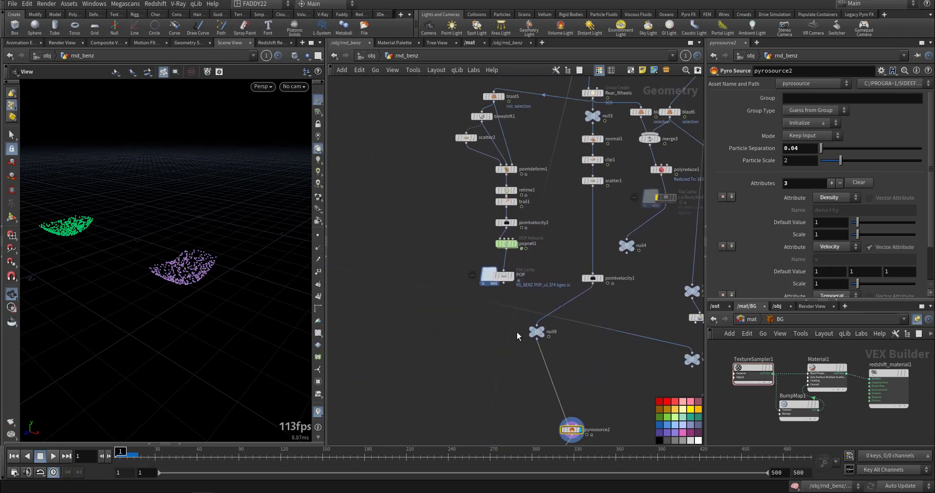
{"action": "middle_click_drag", "start_coordinate": [612, 370], "coordinate": [485, 215]}
{"action": "scroll", "coordinate": [491, 233], "scroll_direction": "down", "scroll_amount": 3}
{"action": "middle_click_drag", "start_coordinate": [485, 292], "coordinate": [534, 221]}
{"action": "middle_click_drag", "start_coordinate": [492, 382], "coordinate": [504, 399]}
- Look inside the newCAr geometry and the dopnet1 FLIP network, and return to the object level
{"action": "left_click", "coordinate": [369, 55]}
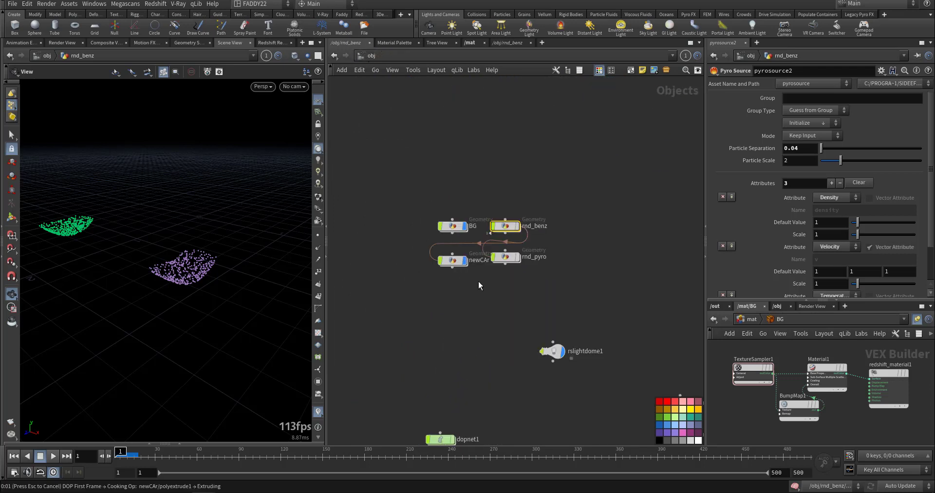
{"action": "double_click", "coordinate": [506, 257]}
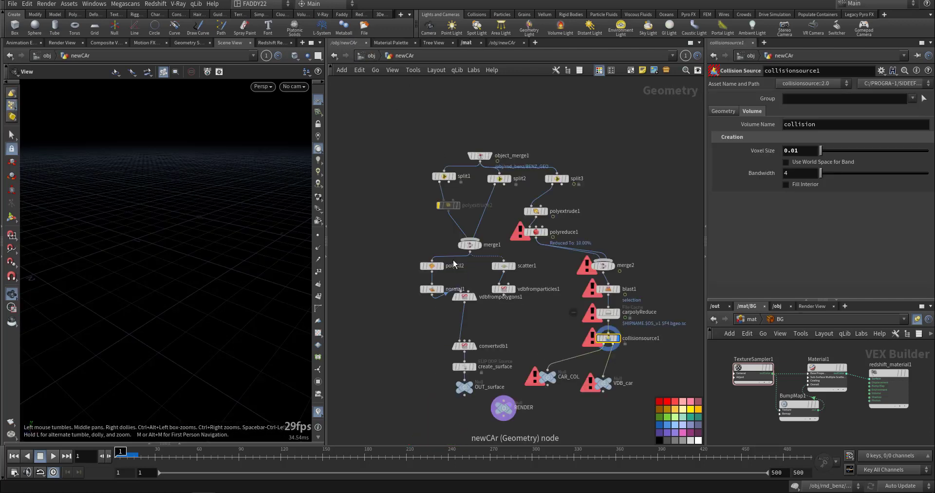
{"action": "mouse_move", "coordinate": [526, 316]}
{"action": "middle_mouse_down"}
{"action": "mouse_move", "coordinate": [496, 267]}
{"action": "mouse_move", "coordinate": [529, 307]}
{"action": "middle_mouse_up"}
{"action": "key", "text": "u"}
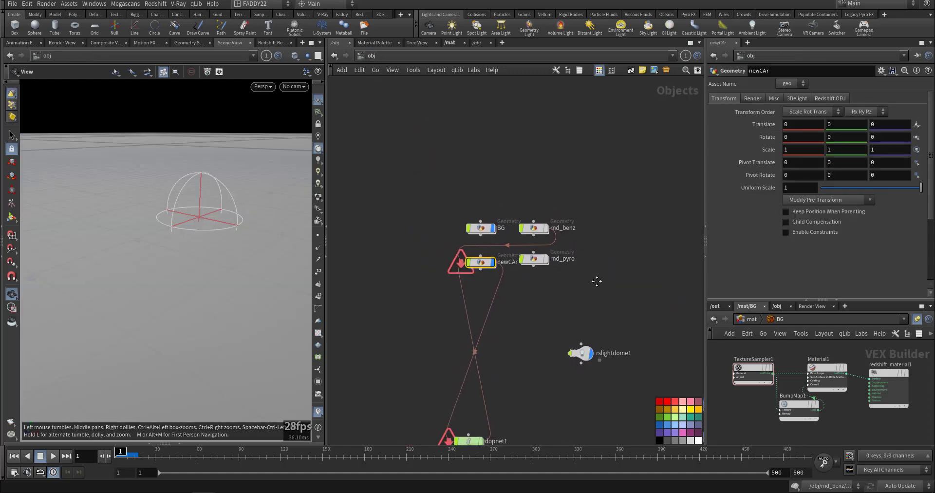
{"action": "double_click", "coordinate": [487, 365]}
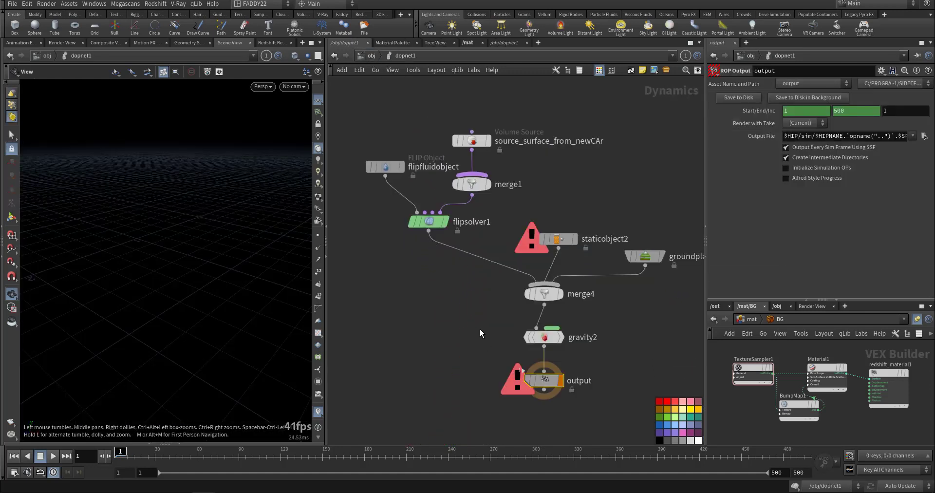
{"action": "middle_click_drag", "start_coordinate": [474, 314], "coordinate": [432, 353]}
{"action": "left_click", "coordinate": [370, 58]}
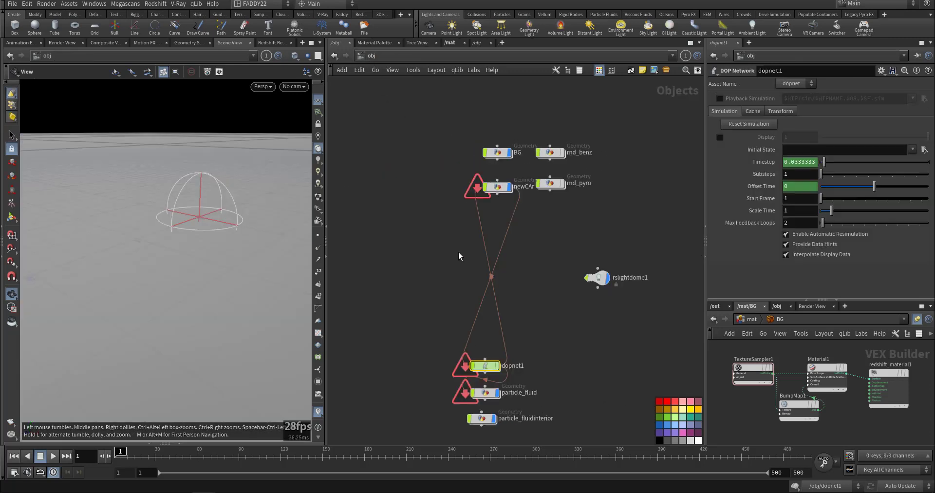
{"action": "middle_click_drag", "start_coordinate": [540, 271], "coordinate": [478, 291]}
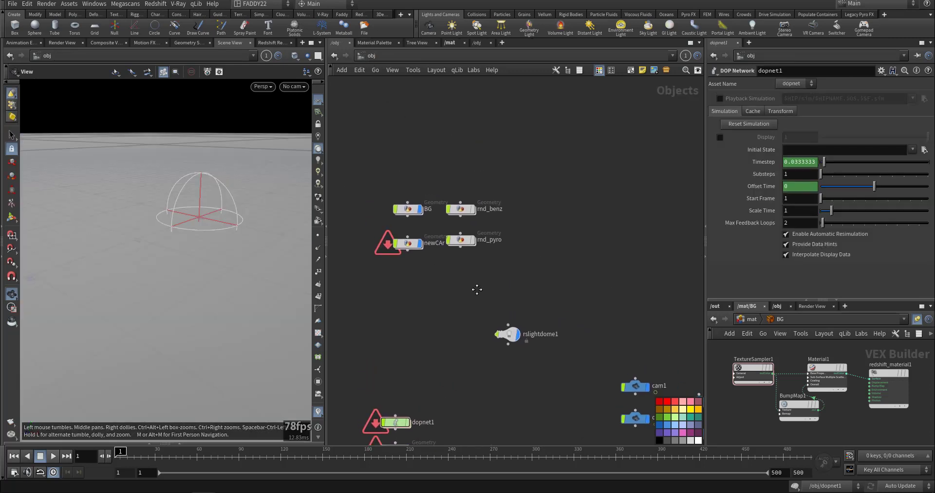
- Reopen rnd_benz and display volumerasterizeattributes below null7 to examine the rasterized smoke source volumes and node information
{"action": "double_click", "coordinate": [460, 213]}
{"action": "middle_click_drag", "start_coordinate": [545, 311], "coordinate": [569, 220]}
{"action": "middle_click_drag", "start_coordinate": [538, 292], "coordinate": [565, 251]}
{"action": "scroll", "coordinate": [534, 303], "scroll_direction": "up", "scroll_amount": 3}
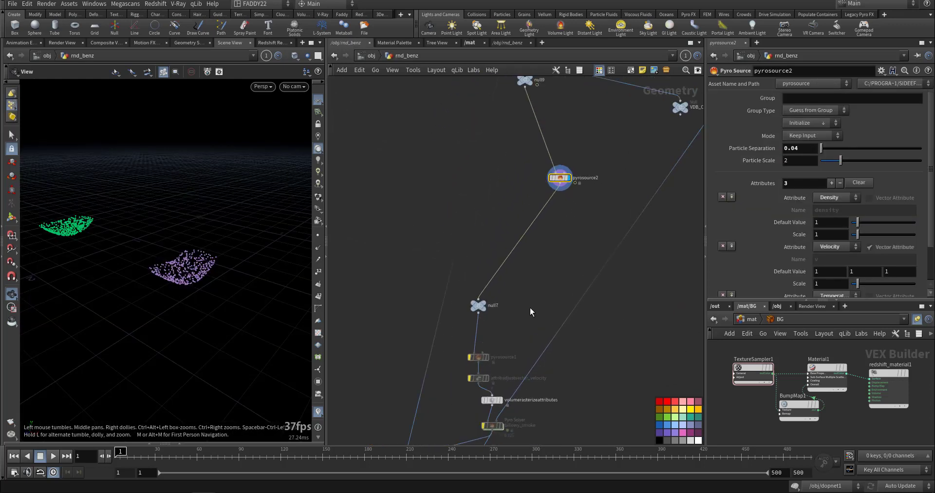
{"action": "middle_click_drag", "start_coordinate": [530, 312], "coordinate": [562, 241]}
{"action": "scroll", "coordinate": [545, 372], "scroll_direction": "up", "scroll_amount": 3}
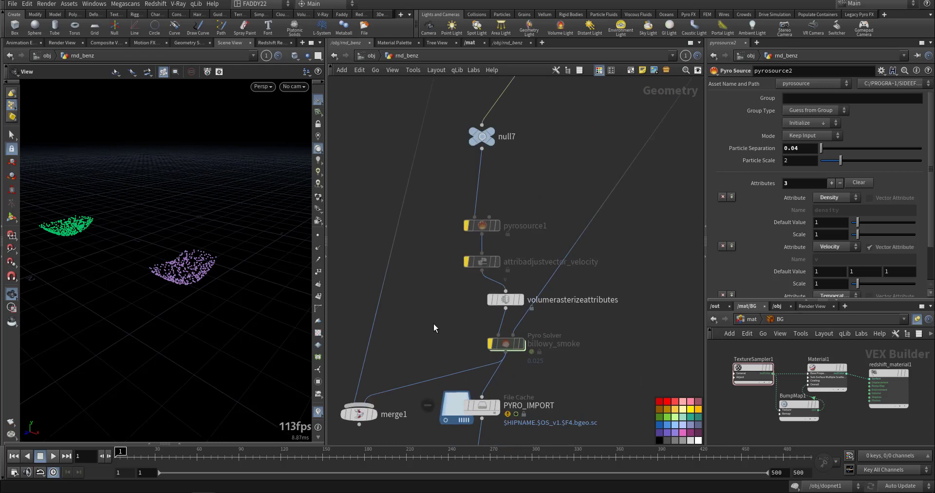
{"action": "left_click", "coordinate": [482, 125]}
{"action": "key", "text": "Escape"}
{"action": "middle_click_drag", "start_coordinate": [543, 166], "coordinate": [556, 129]}
{"action": "left_click", "coordinate": [534, 263]}
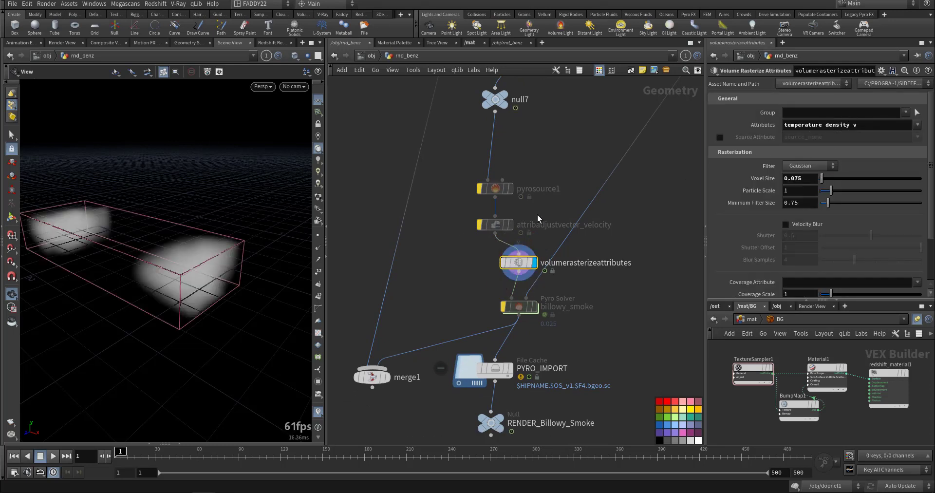
{"action": "middle_click", "coordinate": [519, 261]}
- Select pyrosource2 upstream of null7 to review its particle separation and source attributes
{"action": "middle_click_drag", "start_coordinate": [542, 128], "coordinate": [492, 314]}
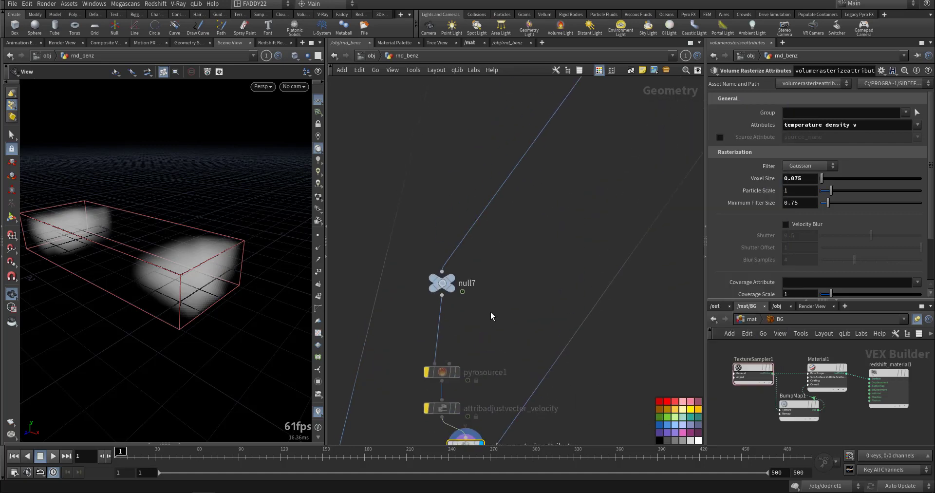
{"action": "middle_click_drag", "start_coordinate": [551, 244], "coordinate": [444, 377]}
{"action": "mouse_move", "coordinate": [512, 265]}
{"action": "middle_mouse_down"}
{"action": "mouse_move", "coordinate": [514, 312]}
{"action": "mouse_move", "coordinate": [507, 264]}
{"action": "mouse_move", "coordinate": [544, 165]}
{"action": "middle_mouse_up"}
{"action": "left_click", "coordinate": [473, 243]}
{"action": "mouse_move", "coordinate": [505, 326]}
{"action": "middle_mouse_down"}
{"action": "mouse_move", "coordinate": [555, 188]}
{"action": "mouse_move", "coordinate": [564, 121]}
{"action": "middle_mouse_up"}
{"action": "middle_click_drag", "start_coordinate": [565, 300], "coordinate": [585, 233]}
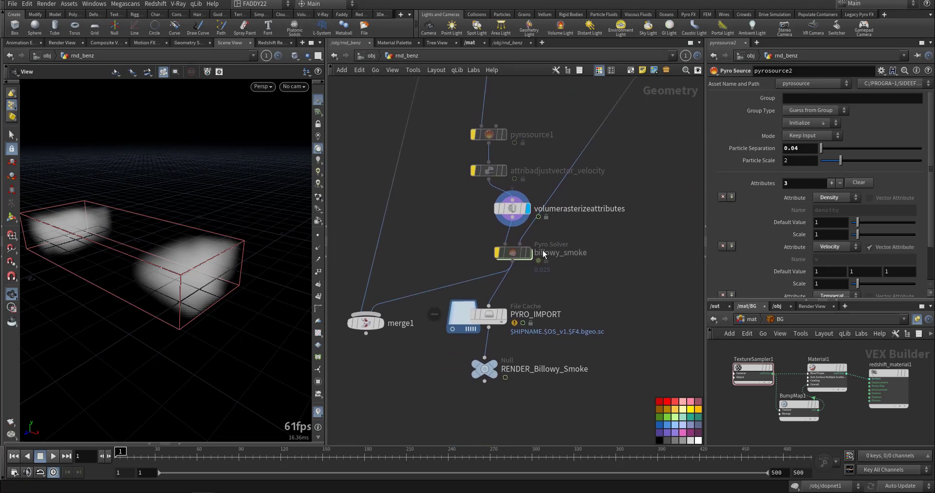
- Enable the bypassed billowy_smoke Pyro Solver and look inside its FORCES network
{"action": "left_click", "coordinate": [504, 251]}
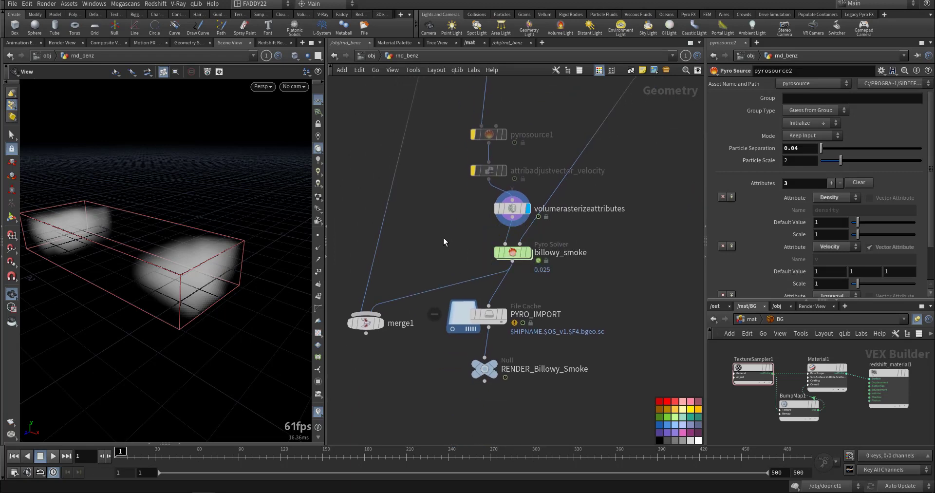
{"action": "double_click", "coordinate": [512, 252]}
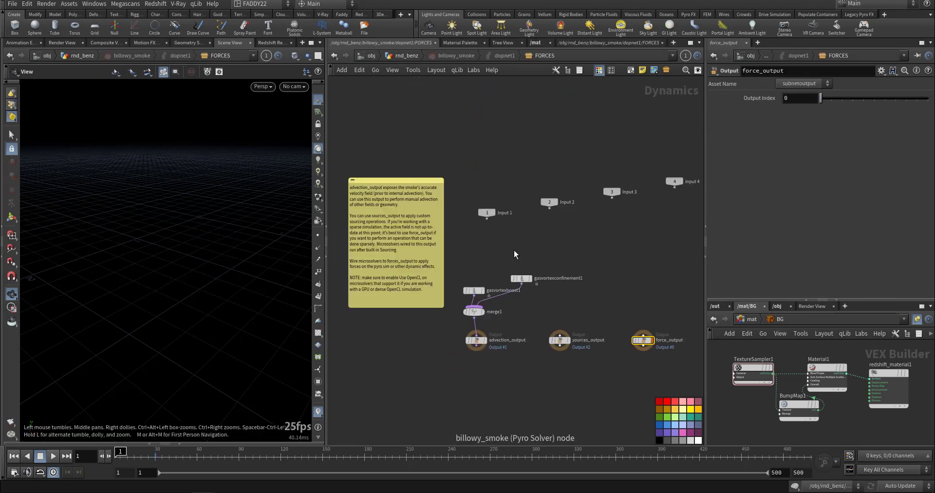
{"action": "left_click", "coordinate": [399, 57]}
{"action": "scroll", "coordinate": [471, 230], "scroll_direction": "up", "scroll_amount": 5}
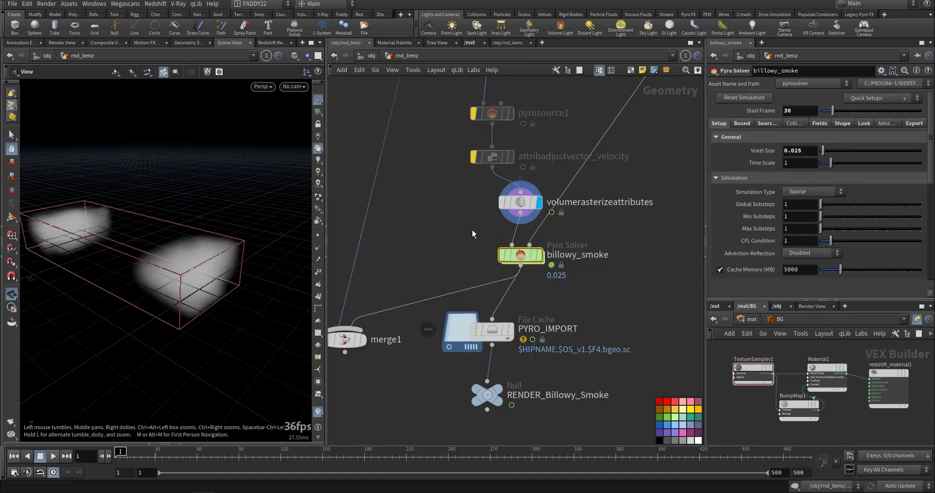
- Display the billowy_smoke solver and set its voxel size to 0.1
{"action": "left_click", "coordinate": [522, 253]}
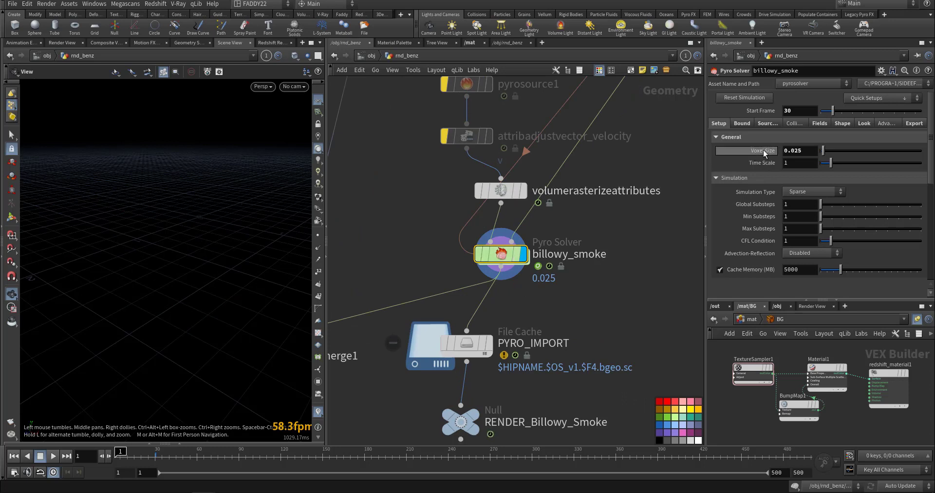
{"action": "middle_click_drag", "start_coordinate": [771, 150], "coordinate": [779, 150]}
{"action": "middle_click_drag", "start_coordinate": [591, 218], "coordinate": [588, 259]}
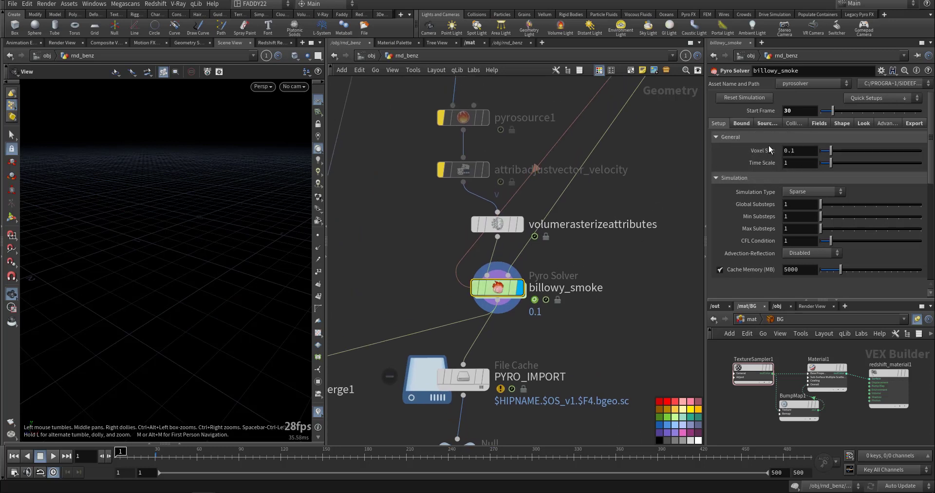
- Review the billowy_smoke bounds settings, including the Treat Y boundary options
{"action": "left_click", "coordinate": [741, 123]}
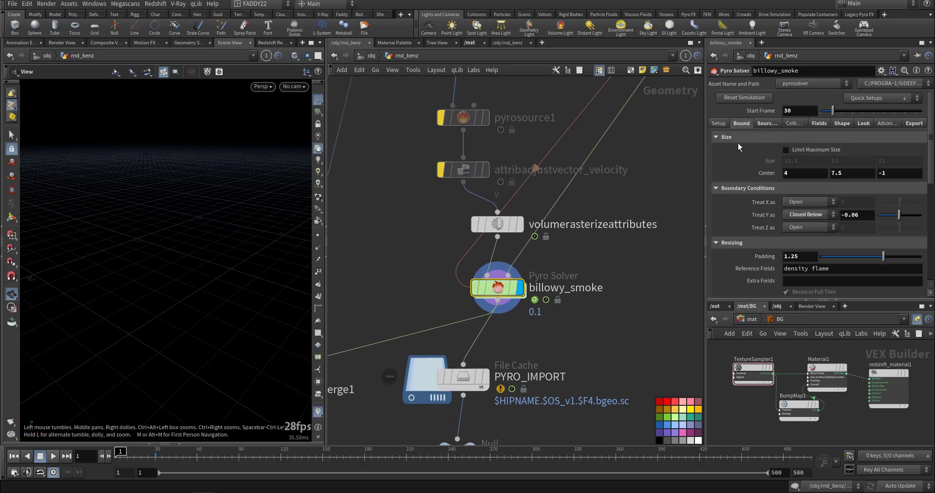
{"action": "left_click", "coordinate": [810, 213]}
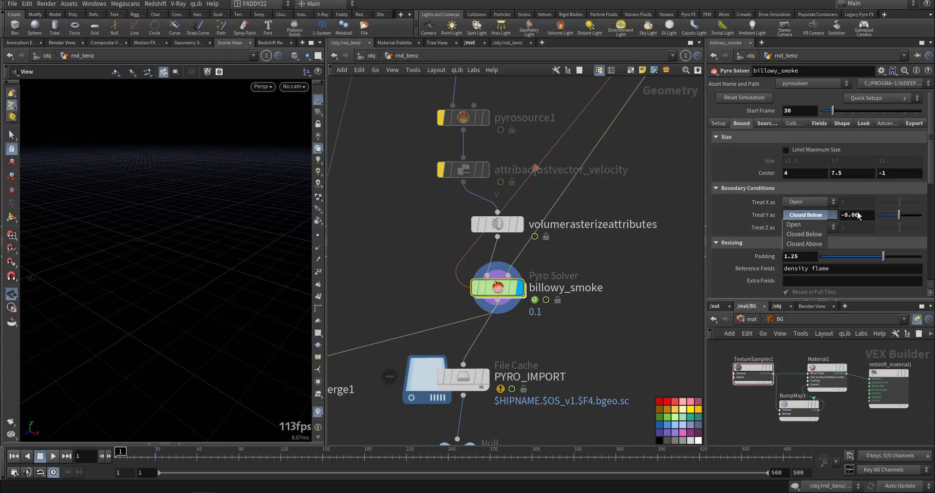
{"action": "left_click", "coordinate": [660, 245]}
- Review the billowy_smoke source volumes for density, temperature and vel, including their source scales and the temperature acceleration strength
{"action": "left_click", "coordinate": [760, 123]}
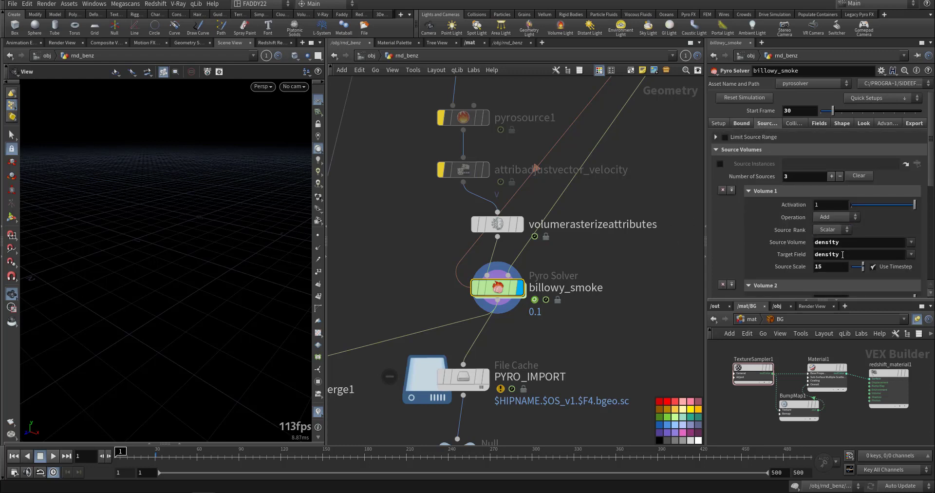
{"action": "scroll", "coordinate": [817, 226], "scroll_direction": "down", "scroll_amount": 2}
{"action": "scroll", "coordinate": [764, 246], "scroll_direction": "down", "scroll_amount": 5}
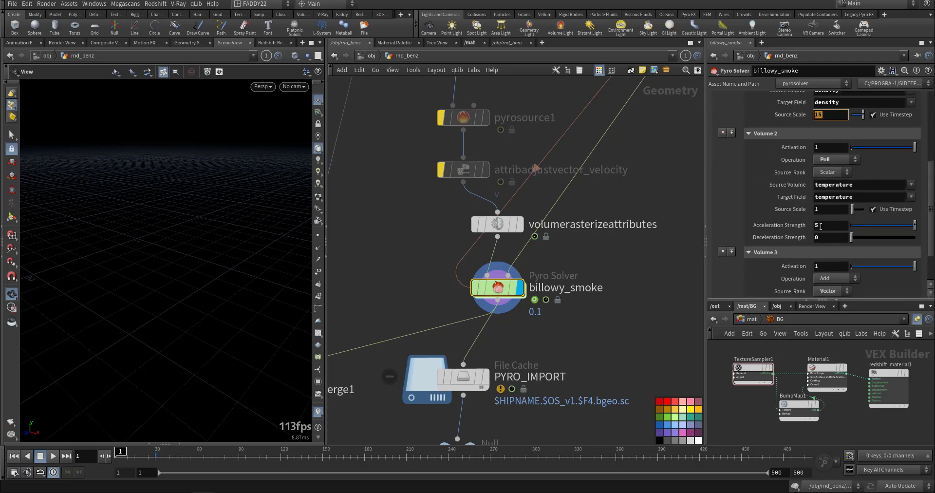
{"action": "left_click", "coordinate": [820, 226]}
{"action": "scroll", "coordinate": [754, 226], "scroll_direction": "down", "scroll_amount": 2}
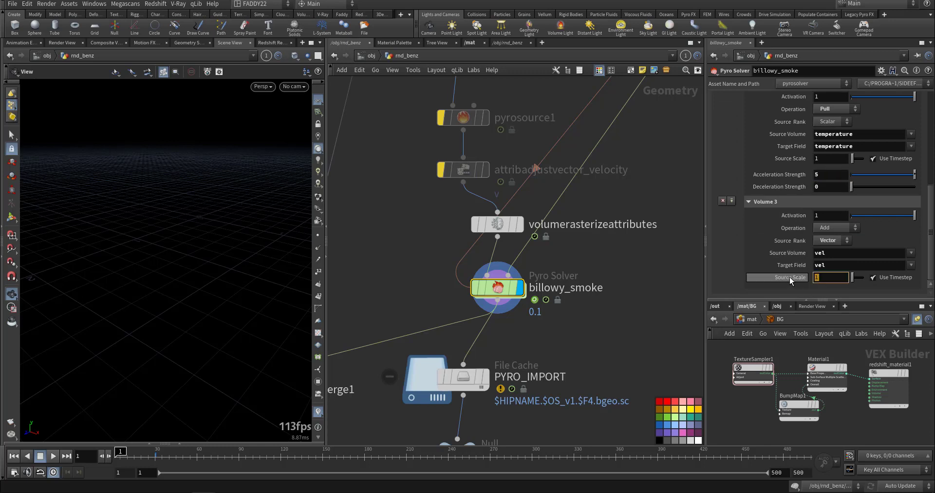
{"action": "scroll", "coordinate": [764, 247], "scroll_direction": "up", "scroll_amount": 3}
{"action": "scroll", "coordinate": [764, 248], "scroll_direction": "up", "scroll_amount": 8}
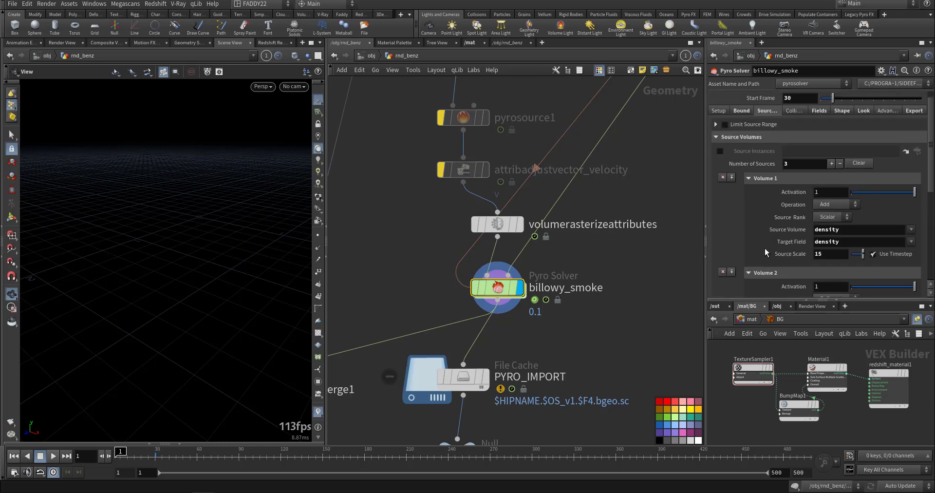
- Review the billowy_smoke collision settings and trace the wire feeding the solver's collision input
{"action": "left_click", "coordinate": [814, 123]}
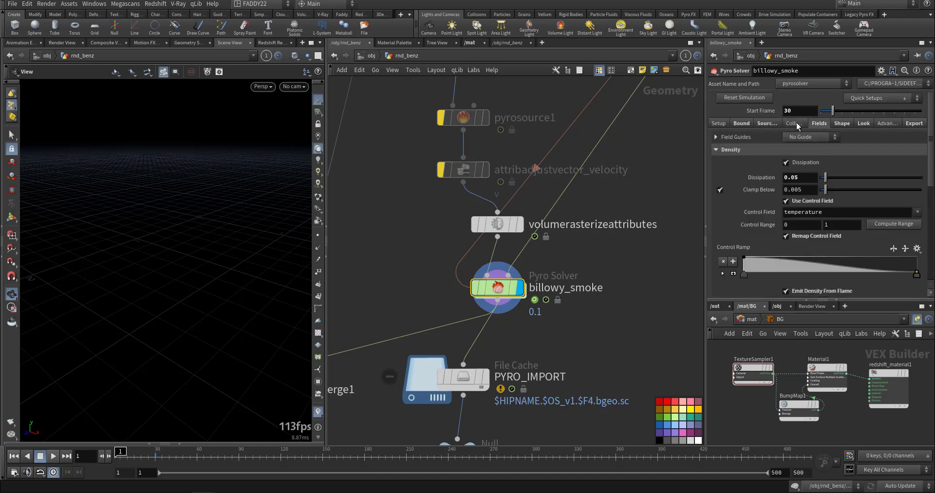
{"action": "left_click", "coordinate": [791, 123]}
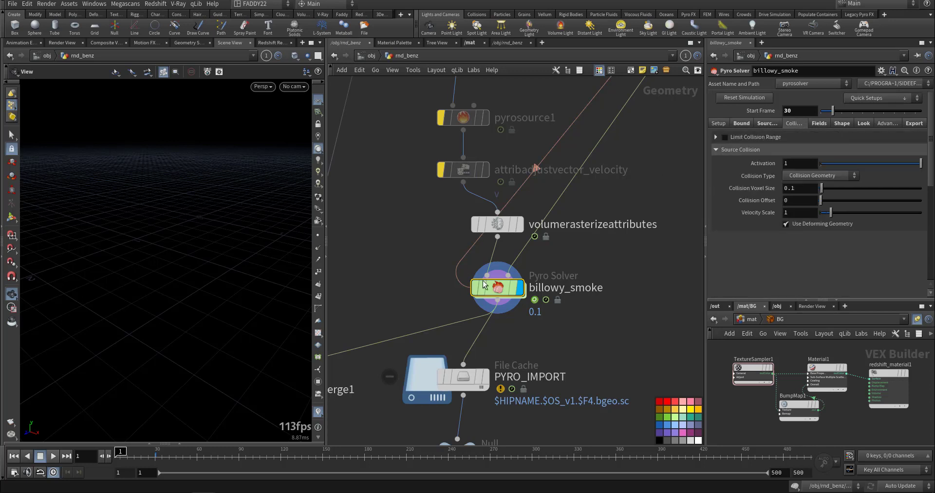
{"action": "key", "text": "h"}
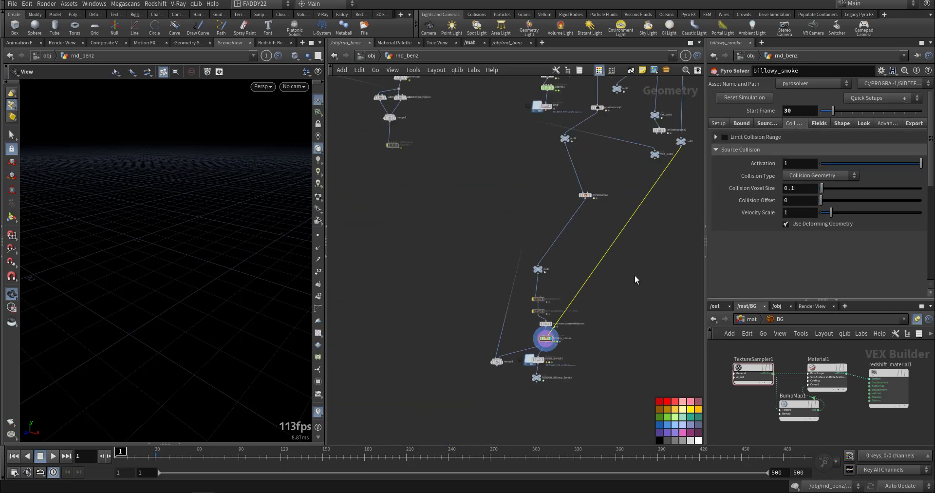
{"action": "key", "text": "f"}
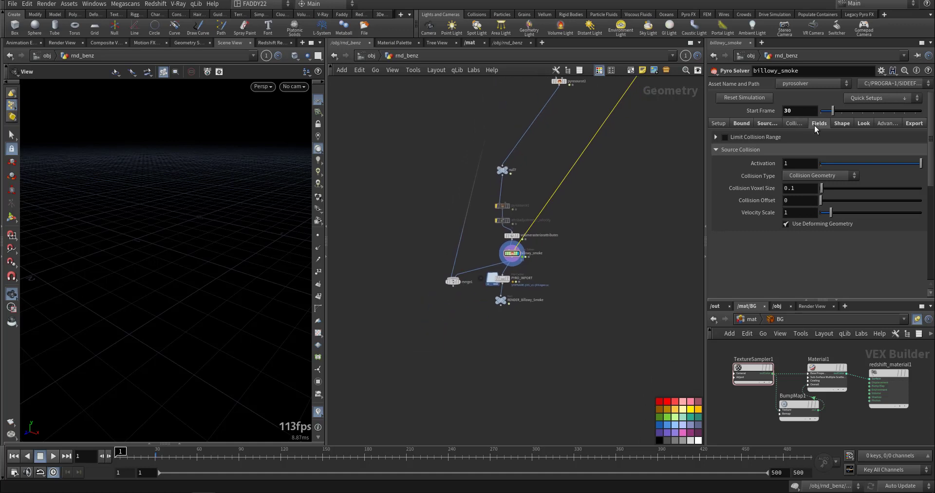
- Widen the parameter area and review the billowy_smoke field settings for density dissipation, emission scale and temperature
{"action": "left_click", "coordinate": [814, 124]}
{"action": "left_click_drag", "start_coordinate": [705, 214], "coordinate": [613, 215]}
{"action": "left_click", "coordinate": [713, 178]}
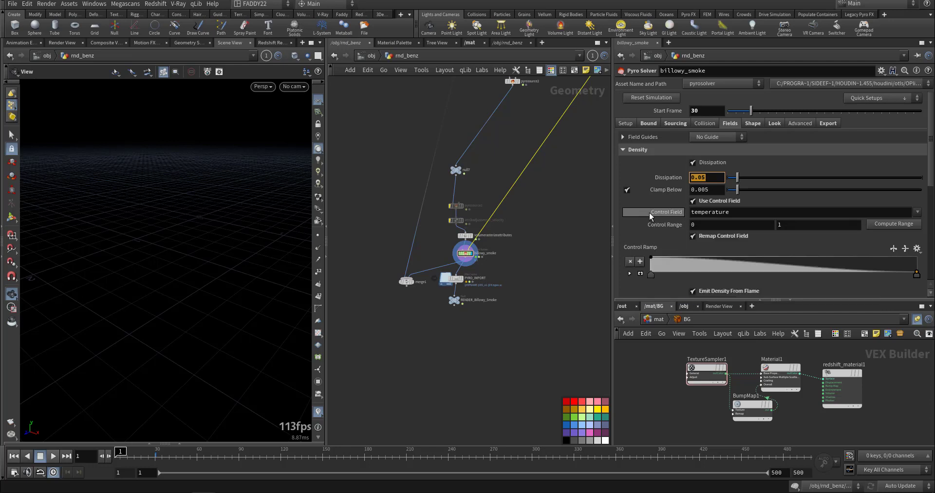
{"action": "scroll", "coordinate": [653, 207], "scroll_direction": "down", "scroll_amount": 5}
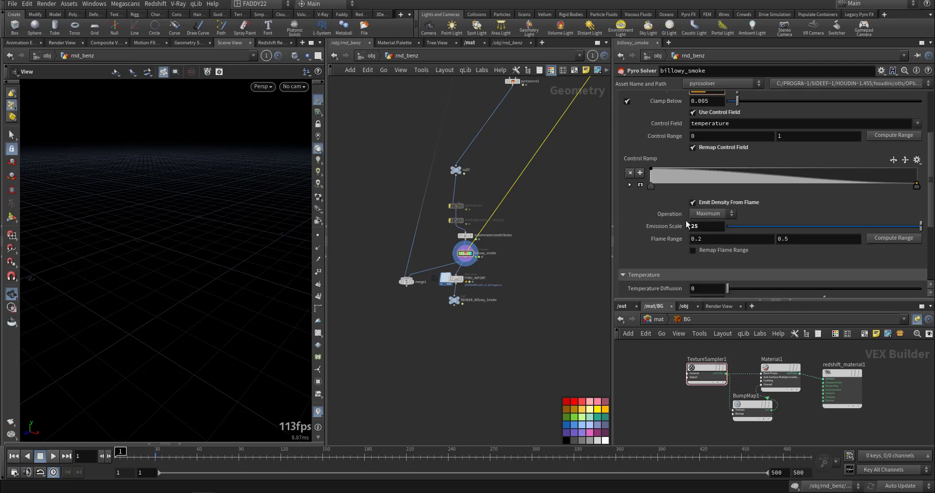
{"action": "left_click", "coordinate": [649, 230]}
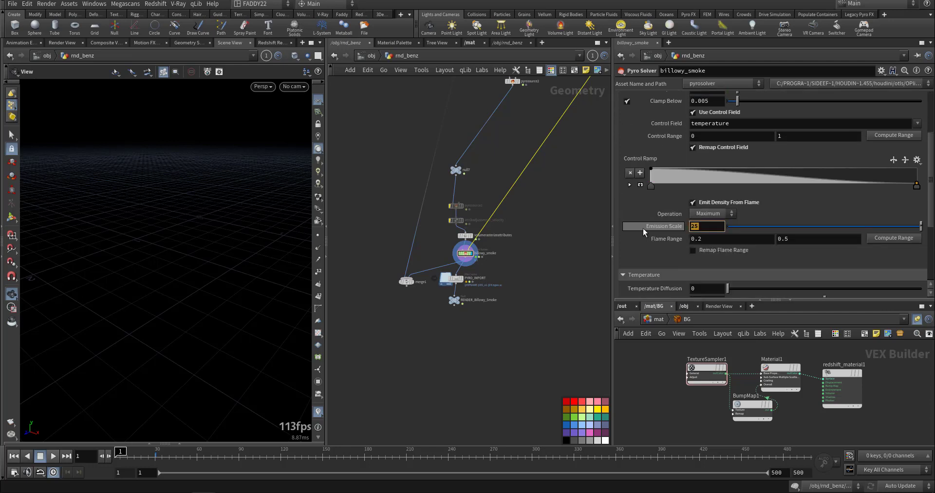
{"action": "scroll", "coordinate": [647, 231], "scroll_direction": "down", "scroll_amount": 6}
{"action": "scroll", "coordinate": [674, 182], "scroll_direction": "up", "scroll_amount": 4}
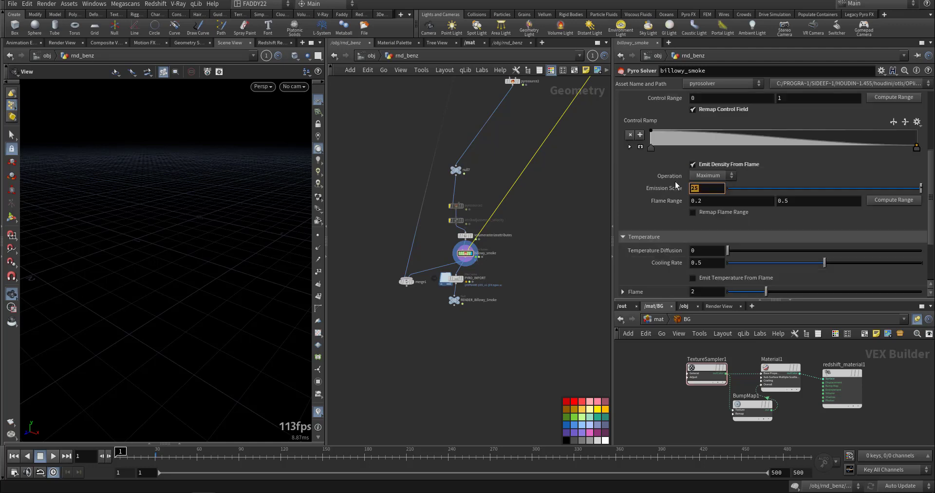
- Review the billowy_smoke shape settings for buoyancy, disturbance, turbulence and shredding
{"action": "scroll", "coordinate": [675, 185], "scroll_direction": "up", "scroll_amount": 5}
{"action": "left_click", "coordinate": [753, 123]}
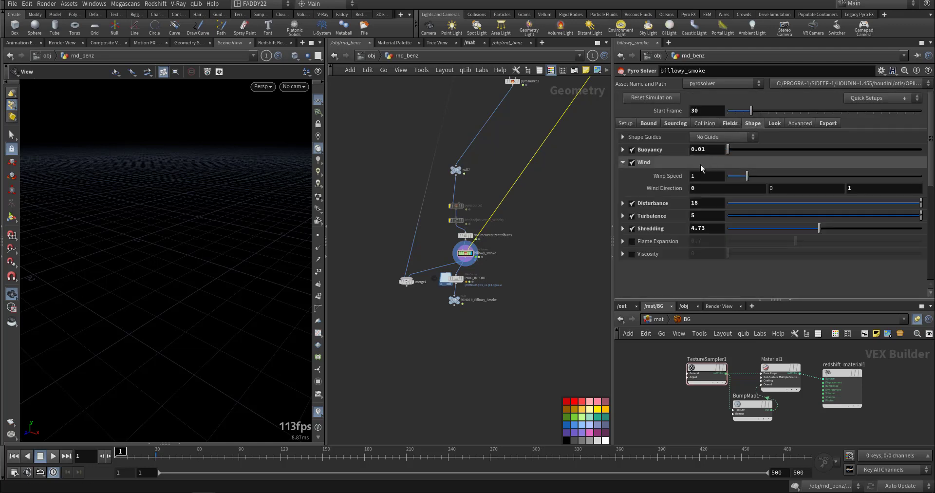
{"action": "double_click", "coordinate": [712, 149]}
{"action": "left_click_drag", "start_coordinate": [699, 201], "coordinate": [616, 233]}
{"action": "left_click_drag", "start_coordinate": [697, 216], "coordinate": [679, 218]}
{"action": "key", "text": "Return"}
{"action": "left_click", "coordinate": [714, 228]}
- Review the billowy_smoke look and advanced settings, plus its export fields and post-process options
{"action": "left_click", "coordinate": [773, 123]}
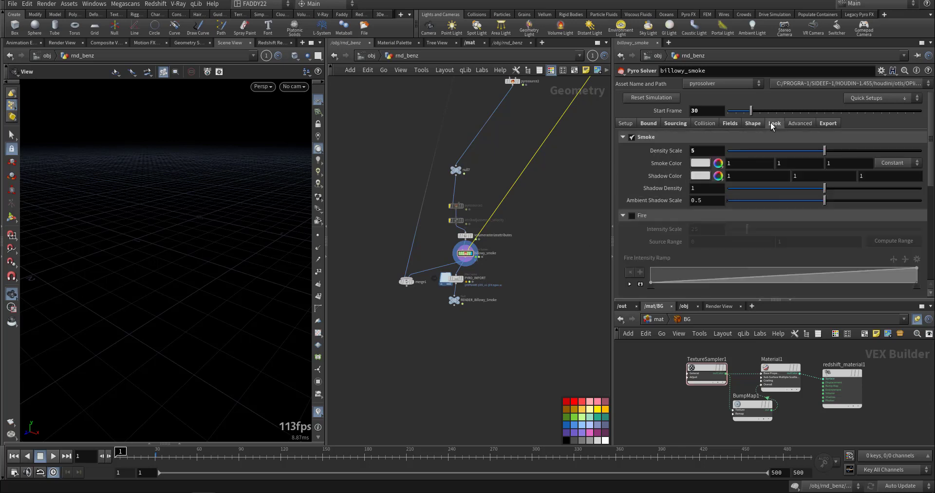
{"action": "left_click", "coordinate": [804, 124]}
{"action": "left_click", "coordinate": [829, 123]}
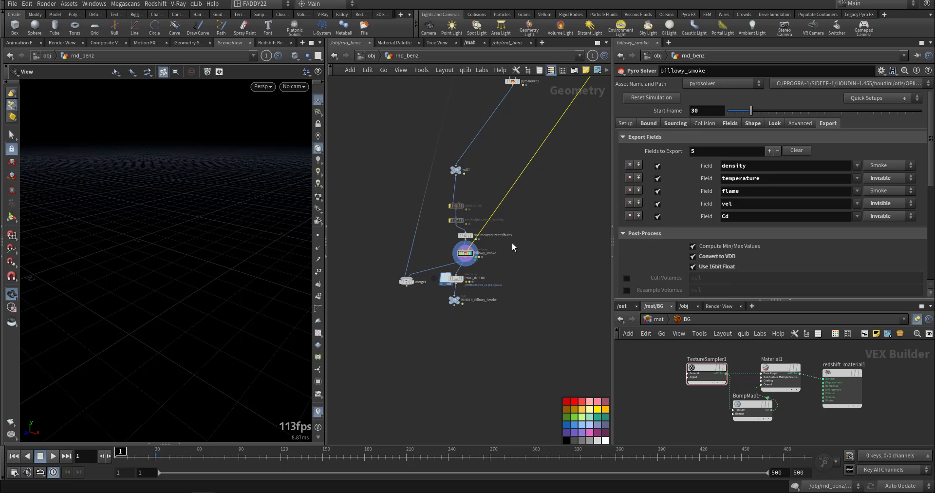
- Play the billowy_smoke simulation, interrupt the cooking and return to the first frame
{"action": "scroll", "coordinate": [510, 243], "scroll_direction": "up", "scroll_amount": 3}
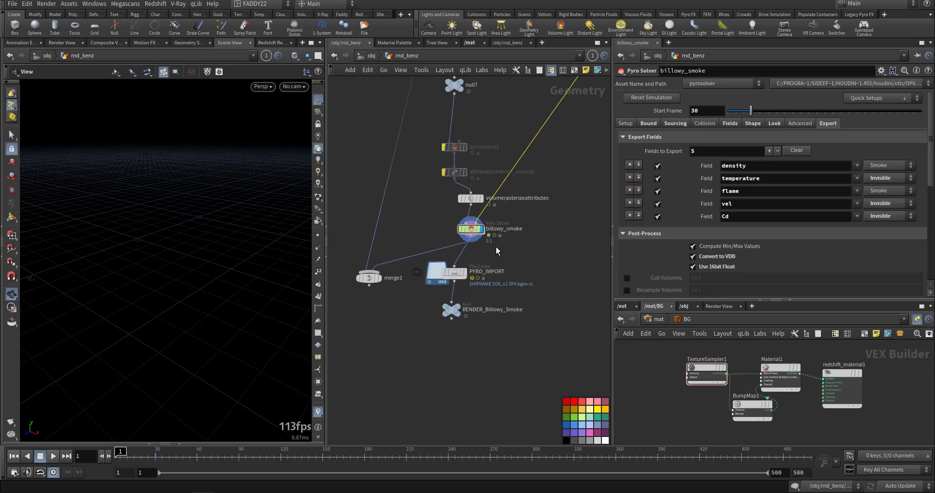
{"action": "left_click", "coordinate": [53, 456]}
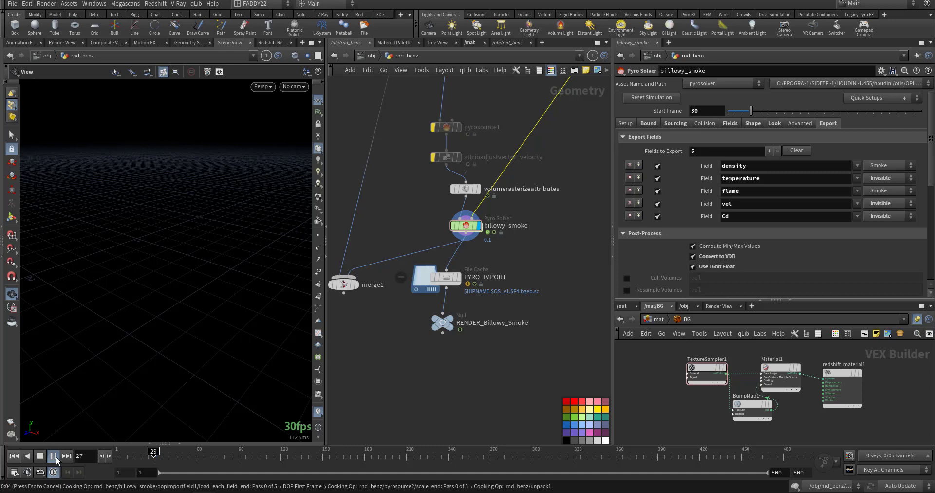
{"action": "key", "text": "Escape"}
{"action": "left_click", "coordinate": [14, 456]}
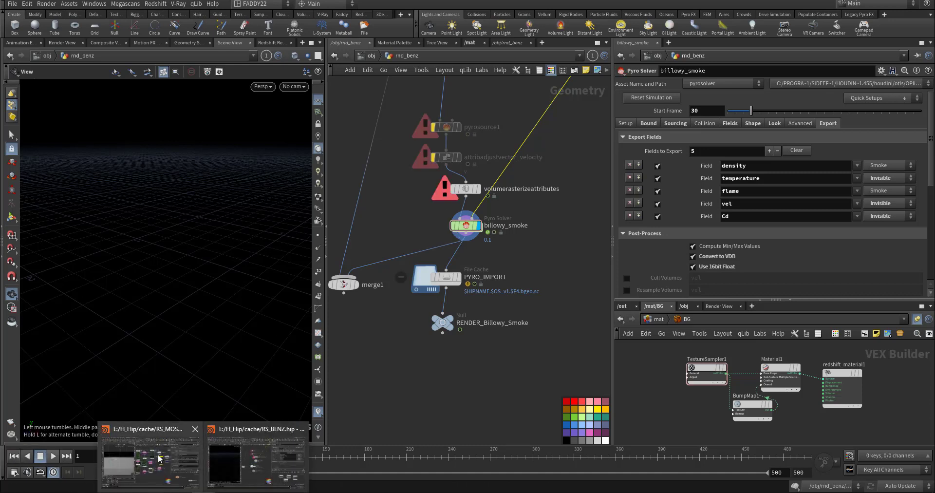
{"action": "left_click", "coordinate": [160, 458]}
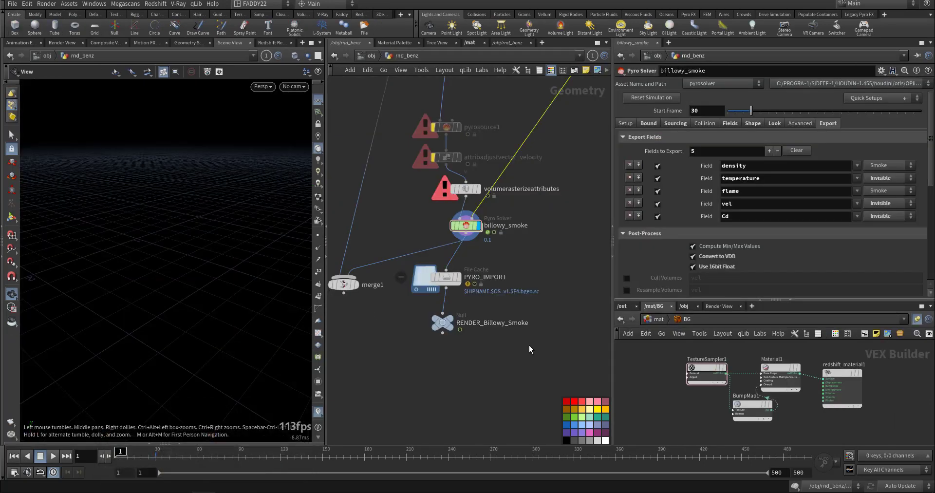
{"action": "scroll", "coordinate": [431, 365], "scroll_direction": "down", "scroll_amount": 4}
{"action": "middle_click_drag", "start_coordinate": [485, 302], "coordinate": [426, 329]}
{"action": "scroll", "coordinate": [427, 329], "scroll_direction": "down", "scroll_amount": 3}
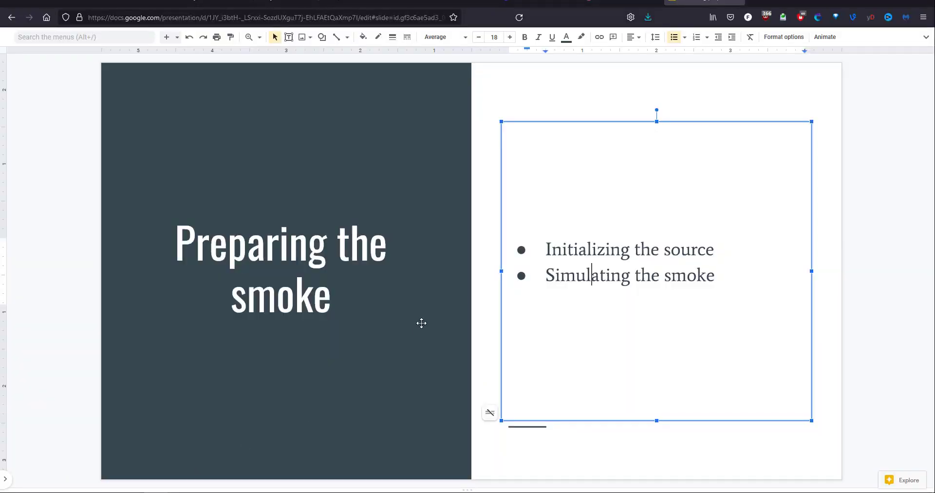
- In the Google Slides presentation, review the Render in REDSHIFT slide's points on cameras, light and renderer
{"action": "scroll", "coordinate": [421, 323], "scroll_direction": "down", "scroll_amount": 1}
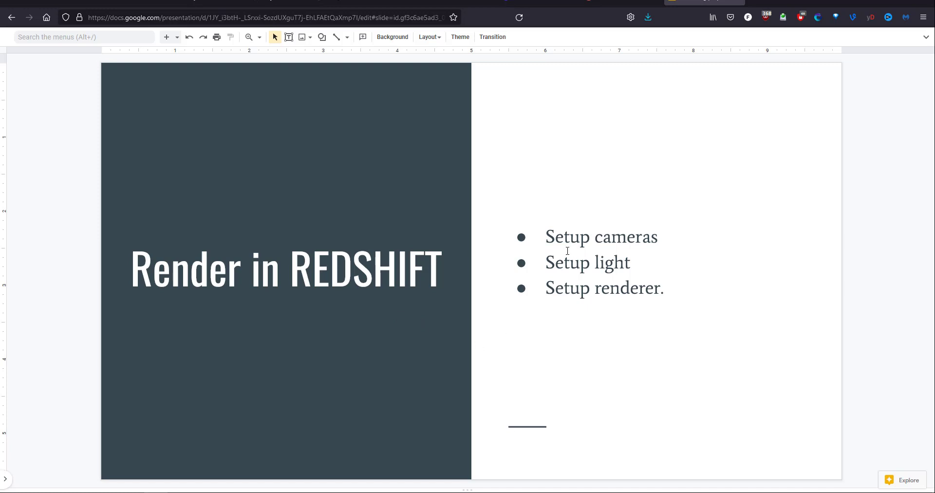
{"action": "left_click_drag", "start_coordinate": [552, 238], "coordinate": [671, 233]}
{"action": "left_click_drag", "start_coordinate": [631, 263], "coordinate": [553, 269]}
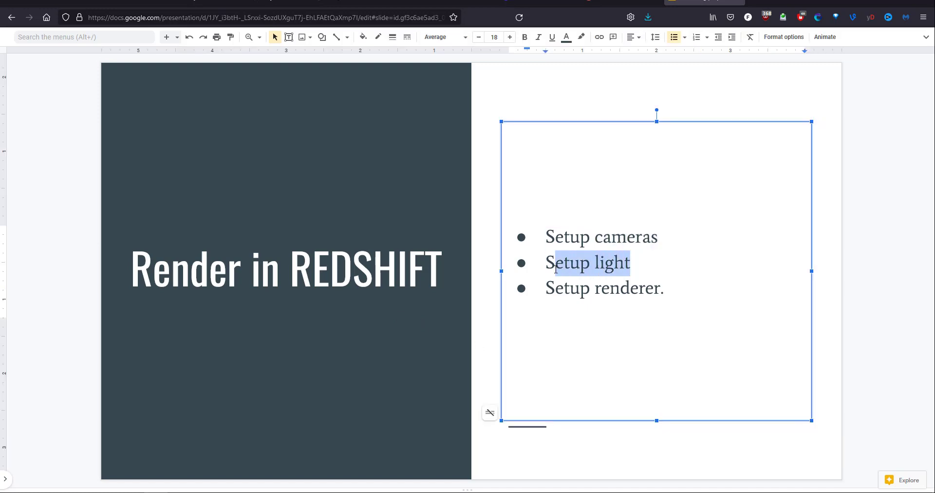
{"action": "left_click_drag", "start_coordinate": [684, 294], "coordinate": [564, 352]}
{"action": "left_click", "coordinate": [482, 358]}
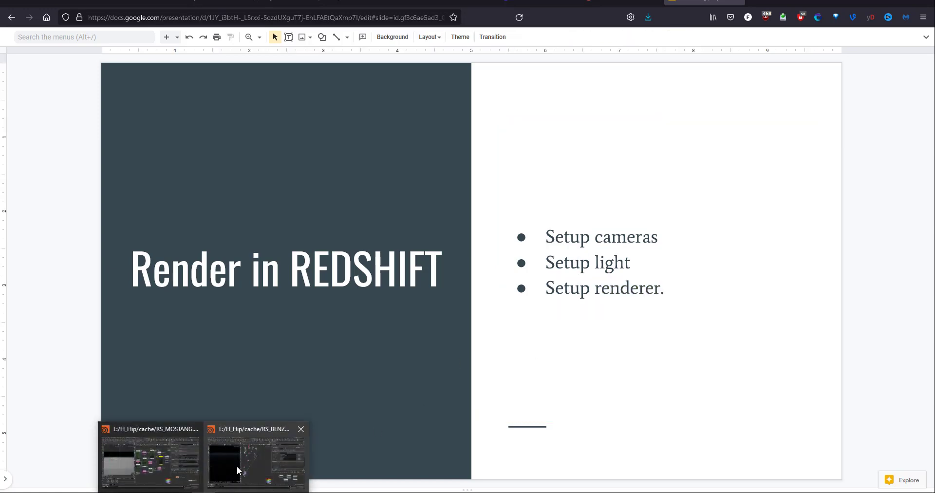
- Switch back to the Houdini RS_BENZ scene and inspect the BG material's TextureSampler1, Material1 and BumpMap1 nodes
{"action": "left_click", "coordinate": [238, 464]}
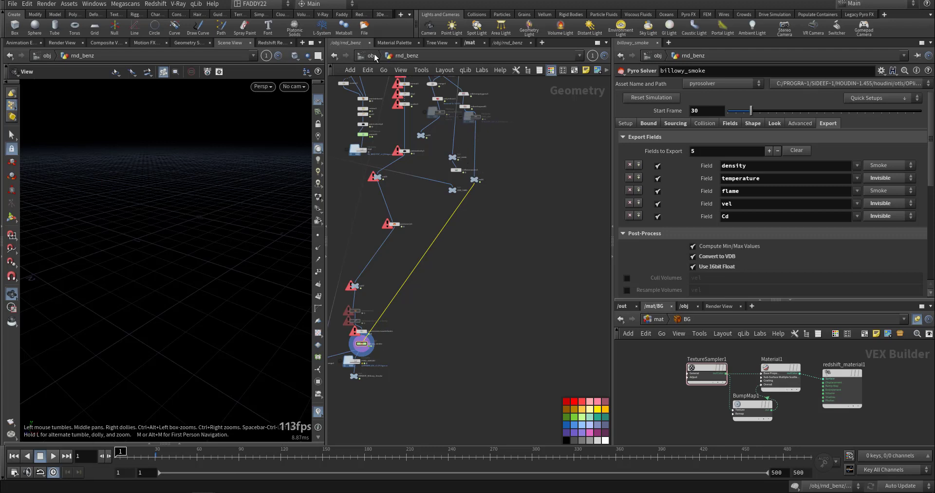
{"action": "left_click", "coordinate": [471, 43]}
{"action": "scroll", "coordinate": [494, 157], "scroll_direction": "up", "scroll_amount": 5}
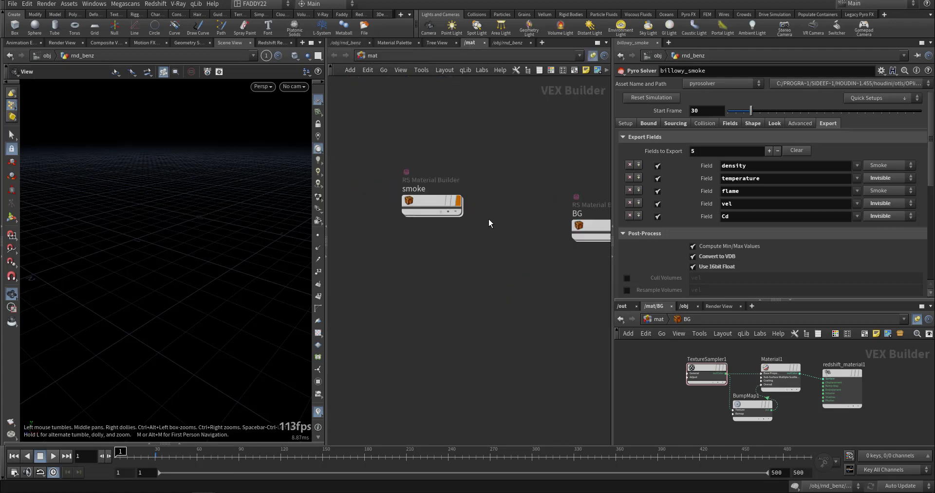
{"action": "middle_click_drag", "start_coordinate": [511, 195], "coordinate": [400, 183]}
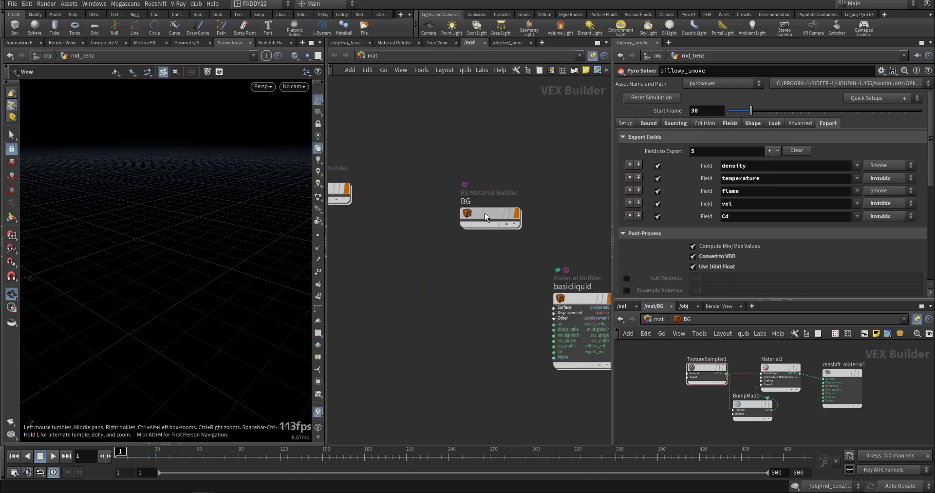
{"action": "double_click", "coordinate": [485, 215]}
{"action": "left_click", "coordinate": [387, 238]}
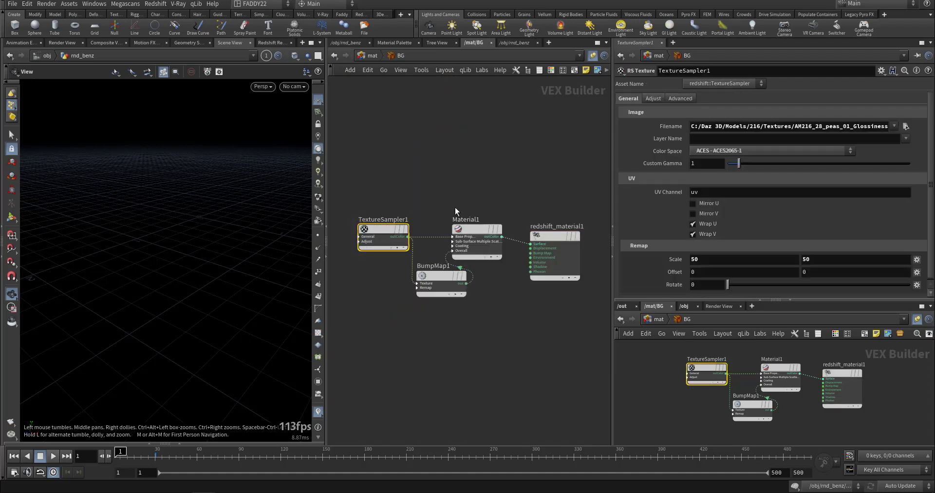
{"action": "left_click", "coordinate": [477, 241]}
{"action": "left_click_drag", "start_coordinate": [438, 292], "coordinate": [436, 287]}
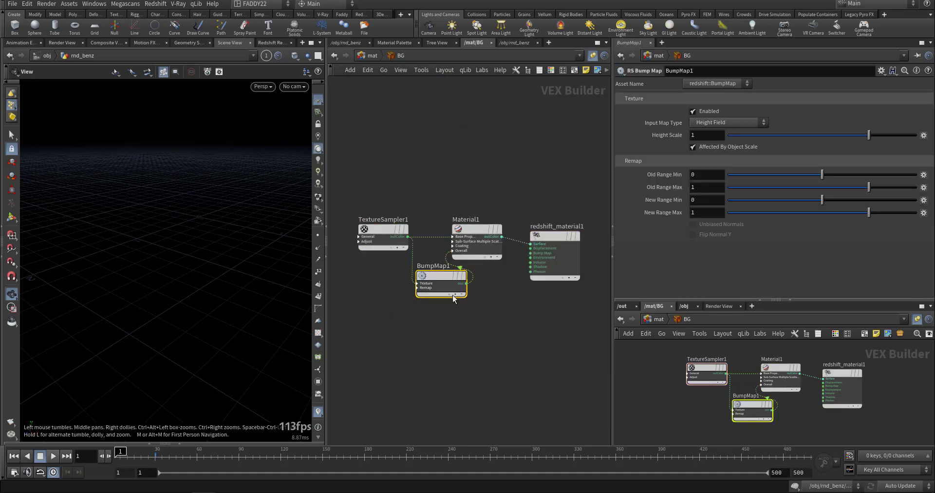
- Open the smoke material and review Volume1's advanced density remap range, especially its New Max value
{"action": "left_click", "coordinate": [372, 56]}
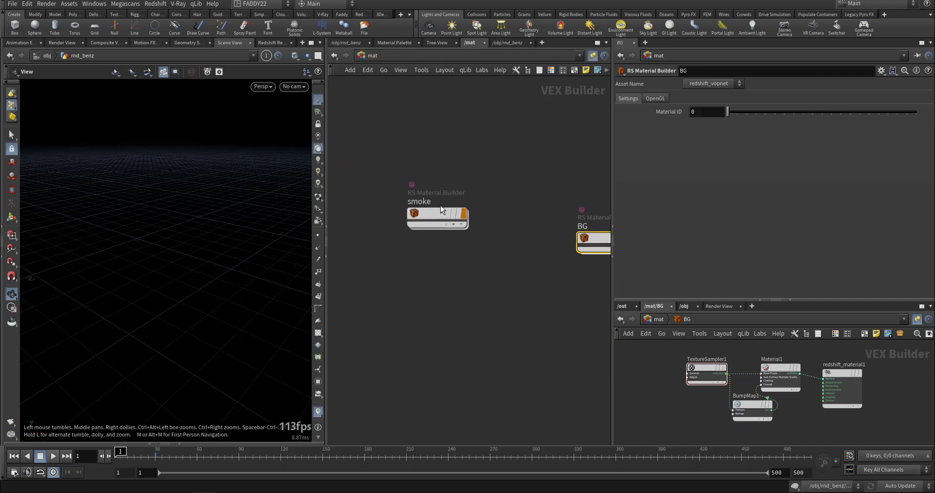
{"action": "double_click", "coordinate": [433, 209]}
{"action": "left_click", "coordinate": [452, 227]}
{"action": "left_click", "coordinate": [650, 100]}
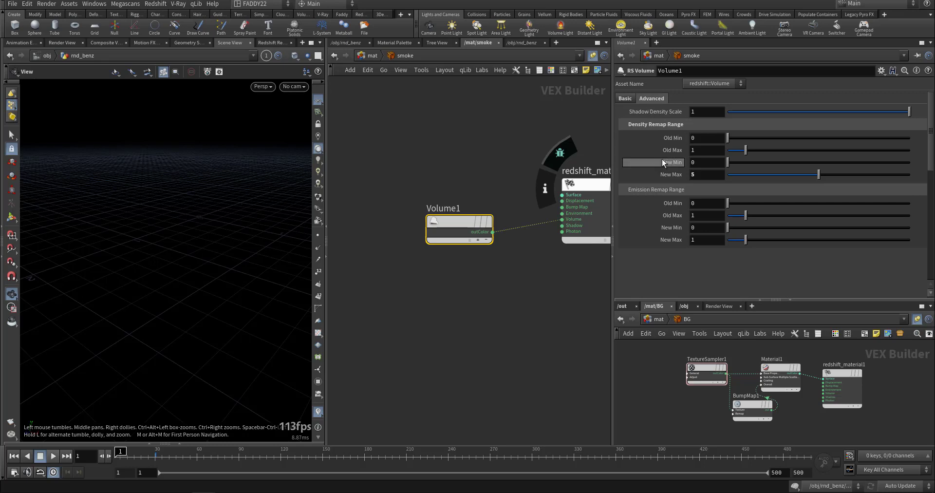
{"action": "left_click_drag", "start_coordinate": [701, 175], "coordinate": [627, 185]}
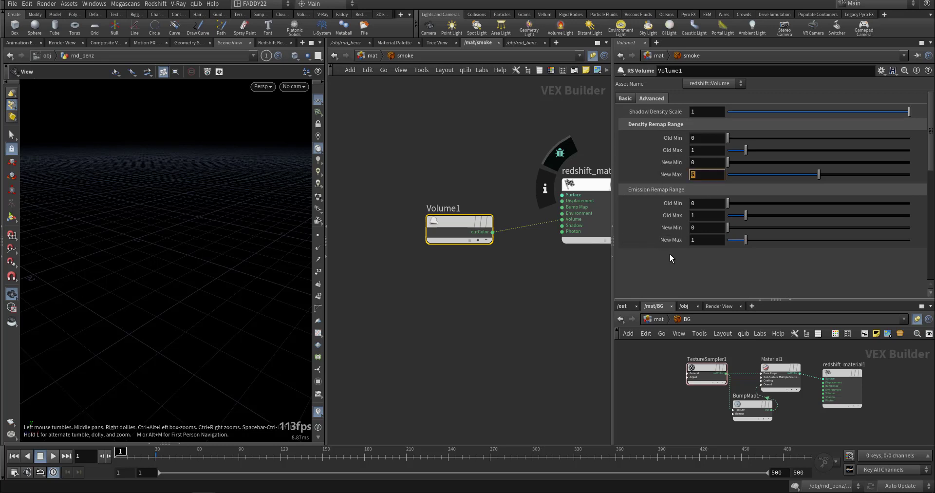
- Review Volume1's basic scatter, absorption and emission settings, including the scatter and absorption coefficients
{"action": "left_click", "coordinate": [625, 98]}
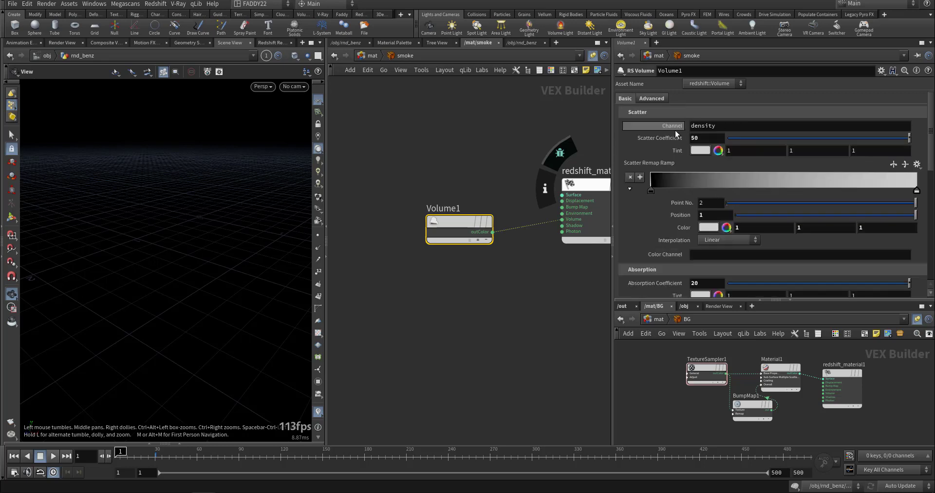
{"action": "left_click", "coordinate": [650, 98]}
{"action": "left_click", "coordinate": [625, 98]}
{"action": "left_click", "coordinate": [706, 137]}
{"action": "scroll", "coordinate": [655, 208], "scroll_direction": "down", "scroll_amount": 2}
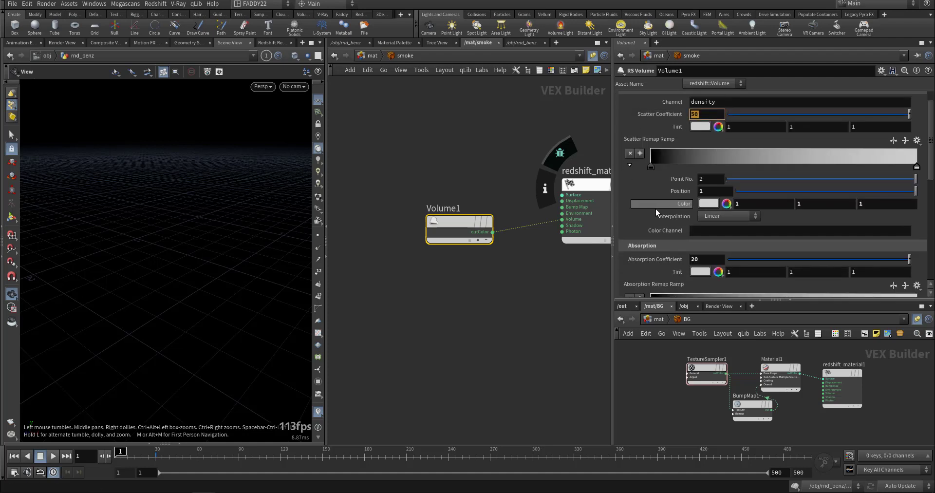
{"action": "left_click", "coordinate": [706, 235]}
{"action": "scroll", "coordinate": [666, 252], "scroll_direction": "down", "scroll_amount": 2}
{"action": "scroll", "coordinate": [664, 252], "scroll_direction": "down", "scroll_amount": 5}
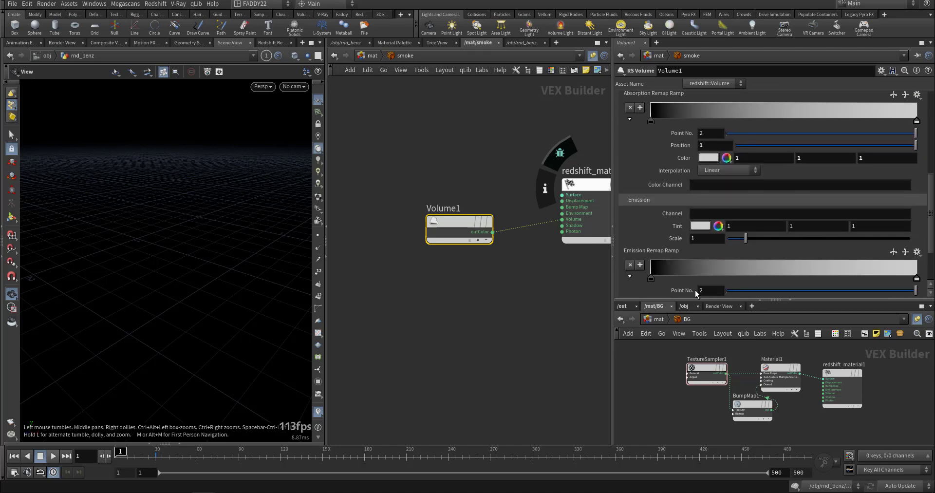
{"action": "scroll", "coordinate": [698, 289], "scroll_direction": "down", "scroll_amount": 2}
- Go to the out network and lay out all of its nodes
{"action": "left_click", "coordinate": [372, 55]}
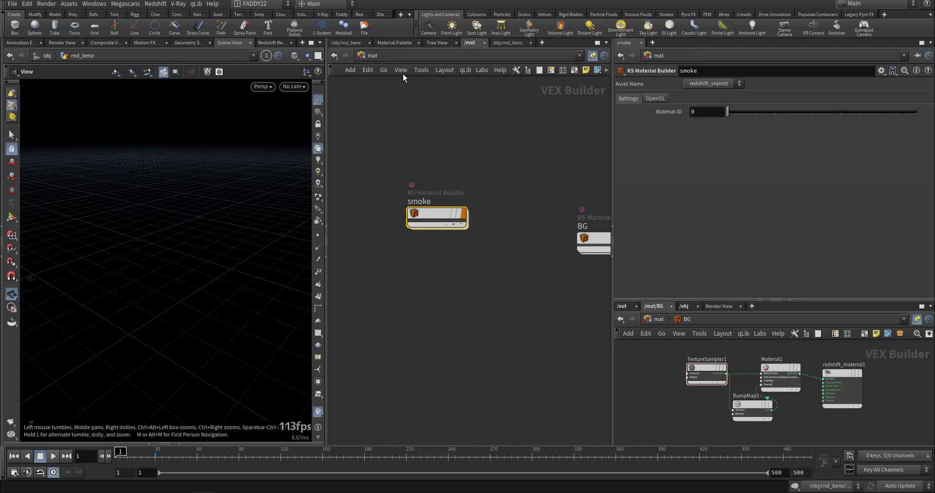
{"action": "left_click", "coordinate": [378, 55]}
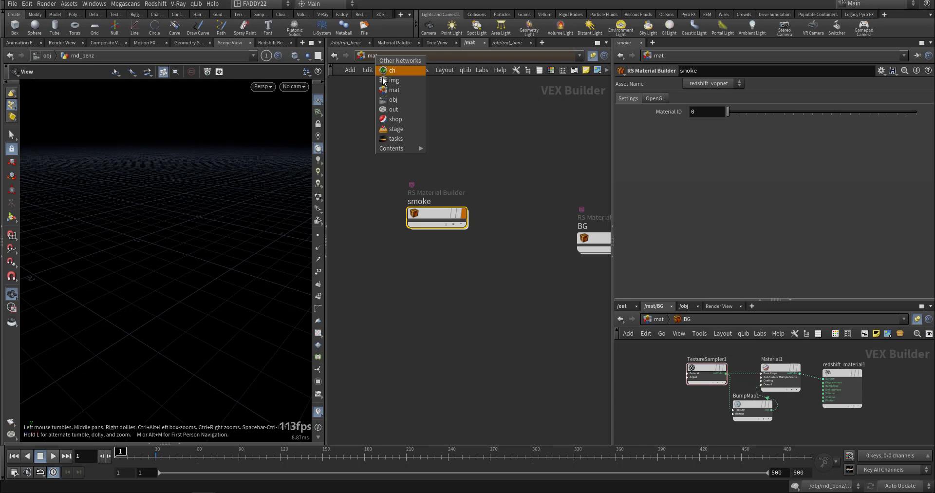
{"action": "left_click", "coordinate": [407, 110]}
{"action": "key", "text": "l"}
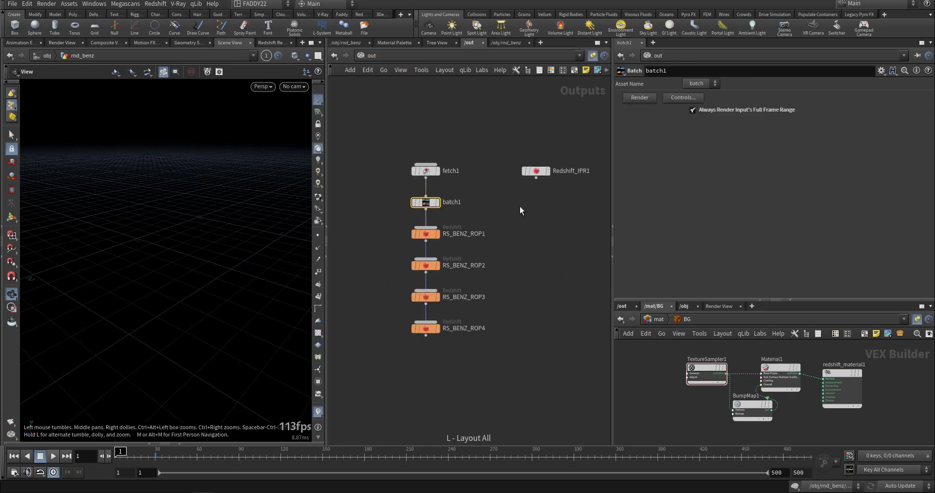
- Inspect fetch1's source path to the PYRO_IMPORT render and batch1's full frame range option
{"action": "middle_click_drag", "start_coordinate": [504, 216], "coordinate": [563, 271]}
{"action": "scroll", "coordinate": [530, 223], "scroll_direction": "up", "scroll_amount": 3}
{"action": "left_click", "coordinate": [433, 225]}
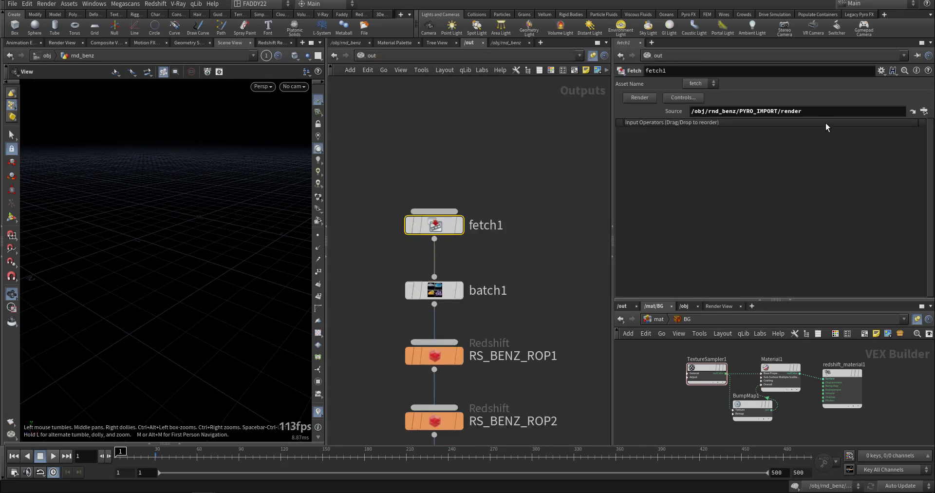
{"action": "left_click_drag", "start_coordinate": [802, 112], "coordinate": [740, 113]}
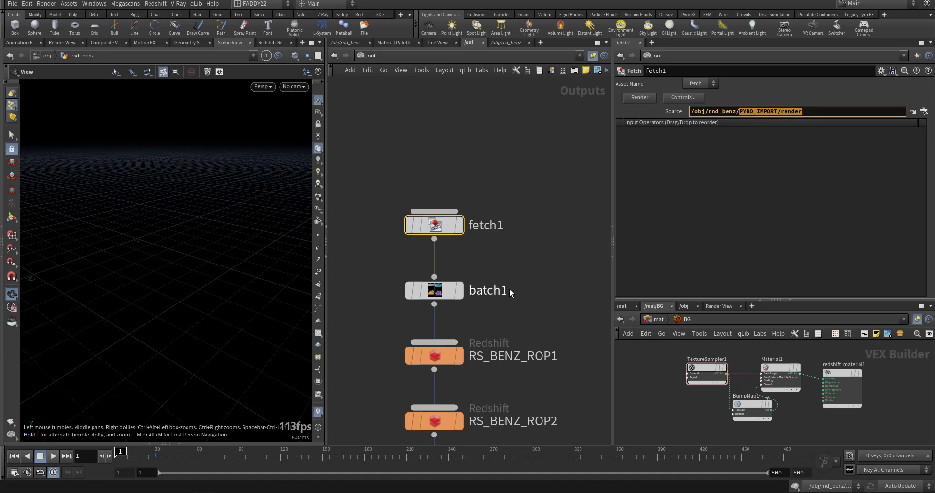
{"action": "left_click", "coordinate": [433, 290]}
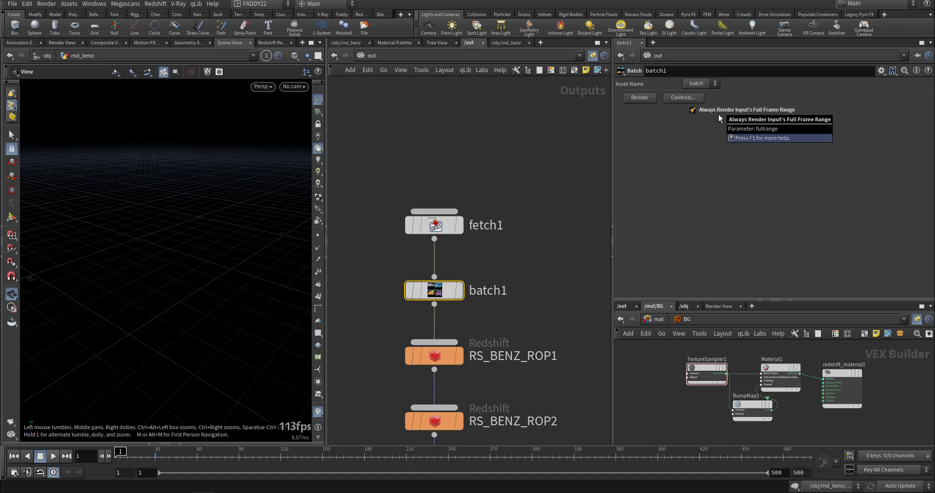
- Review RS_BENZ_ROP4's frame range, Redshift optimizations, render camera, sequence rendering and plugin options
{"action": "middle_click_drag", "start_coordinate": [547, 314], "coordinate": [536, 74]}
{"action": "left_click", "coordinate": [455, 309]}
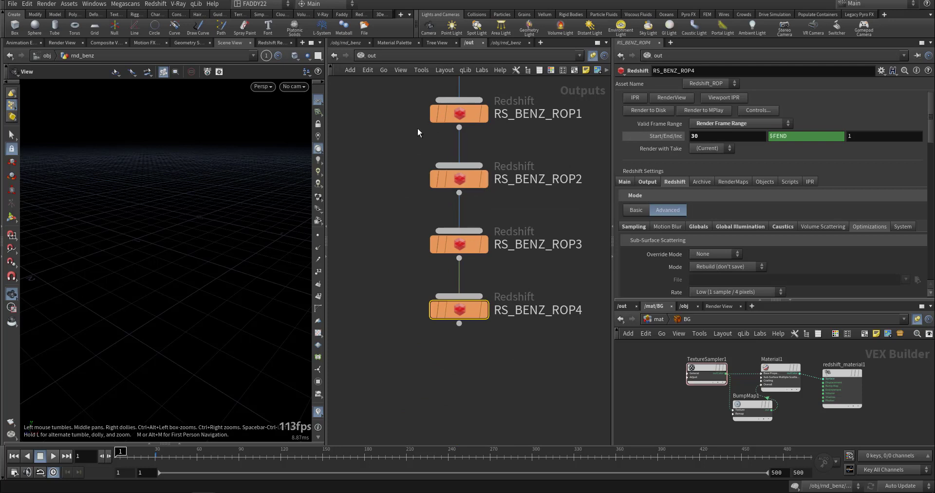
{"action": "middle_click_drag", "start_coordinate": [407, 136], "coordinate": [395, 216]}
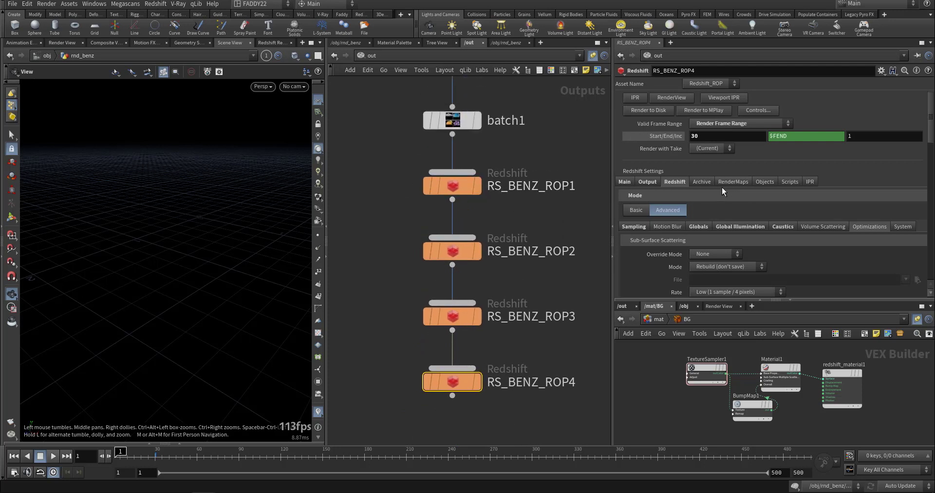
{"action": "scroll", "coordinate": [722, 219], "scroll_direction": "down", "scroll_amount": 5}
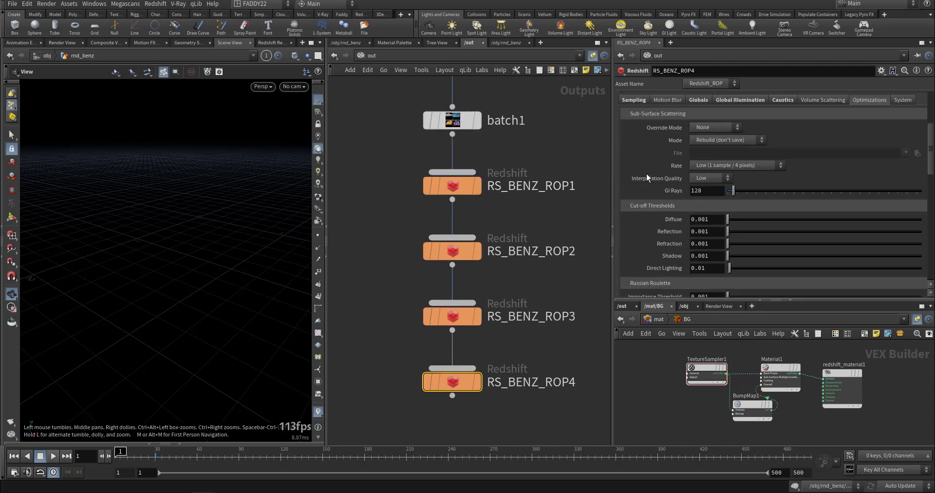
{"action": "scroll", "coordinate": [636, 142], "scroll_direction": "up", "scroll_amount": 1}
{"action": "left_click", "coordinate": [624, 93]}
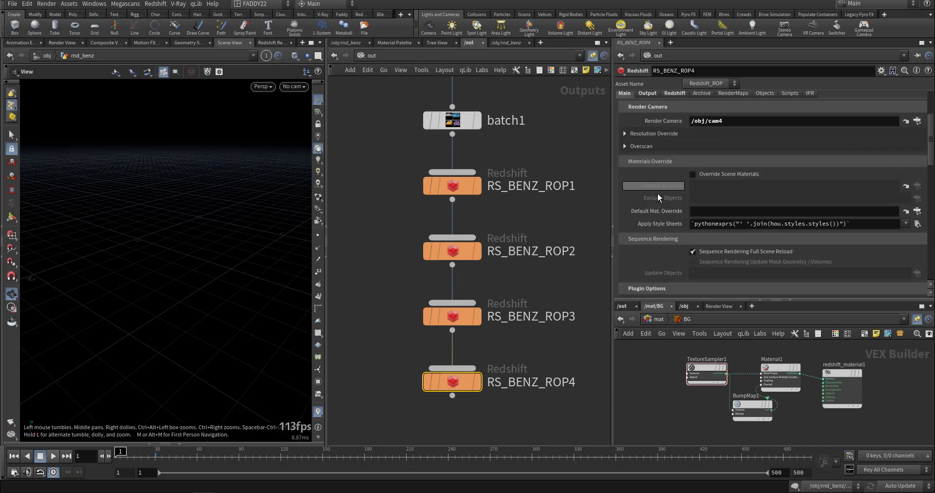
{"action": "scroll", "coordinate": [658, 210], "scroll_direction": "down", "scroll_amount": 5}
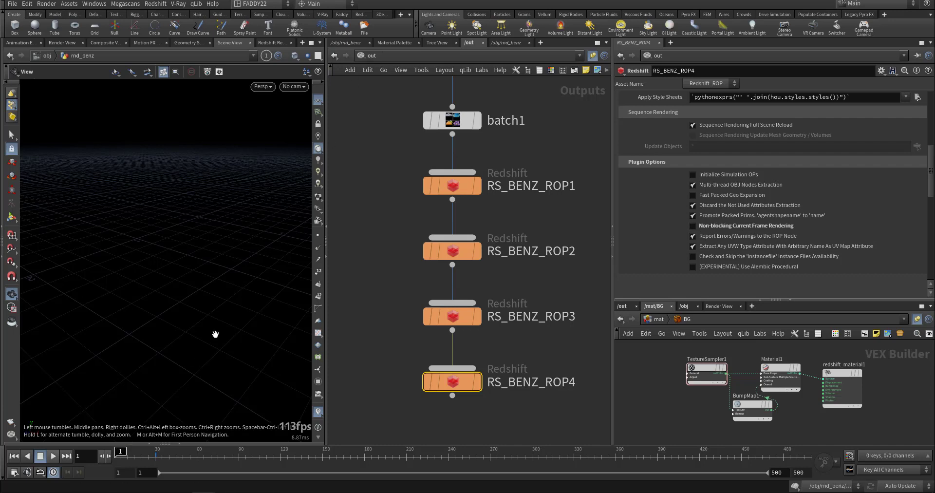
- Go to the obj network and bring the BG, newCAr, rnd_benz and rnd_pyro geometry nodes into view
{"action": "left_click", "coordinate": [370, 57]}
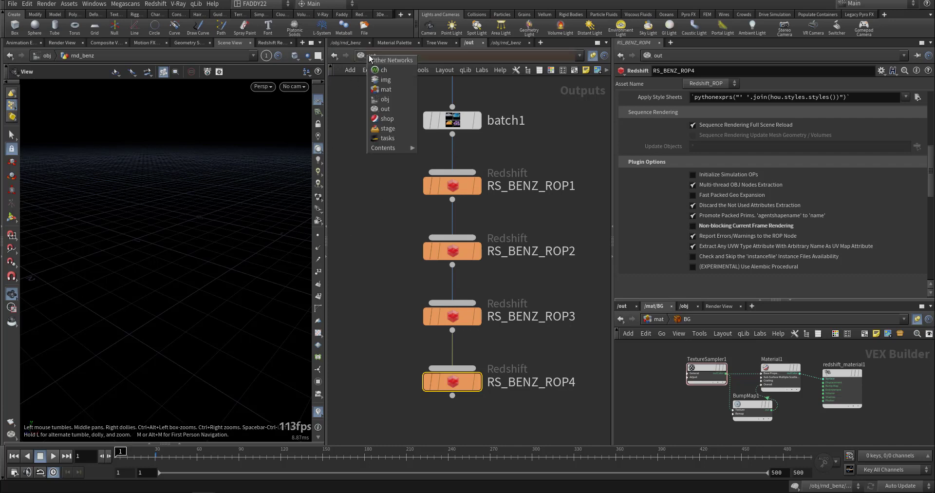
{"action": "left_click", "coordinate": [398, 101]}
{"action": "scroll", "coordinate": [505, 203], "scroll_direction": "up", "scroll_amount": 5}
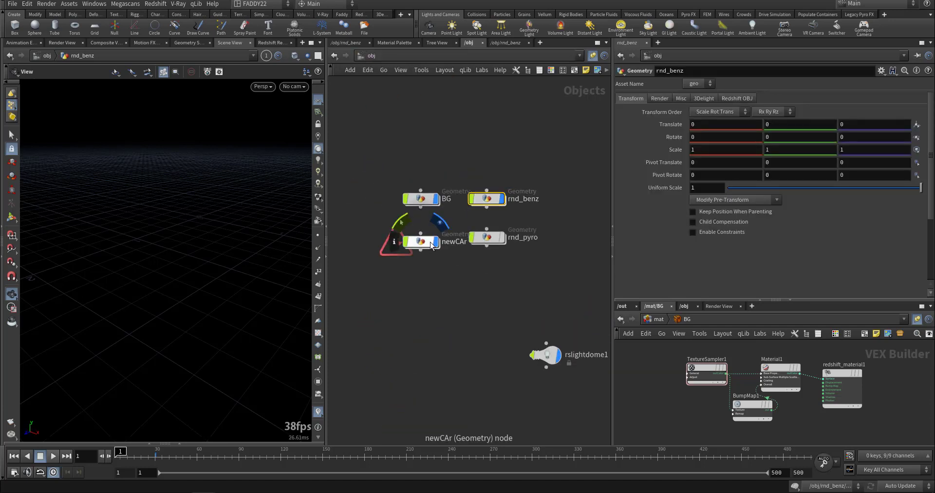
- Turn off the display of the newCAr object and look through cam1 in the scene view
{"action": "left_click", "coordinate": [439, 222]}
{"action": "left_click", "coordinate": [417, 259]}
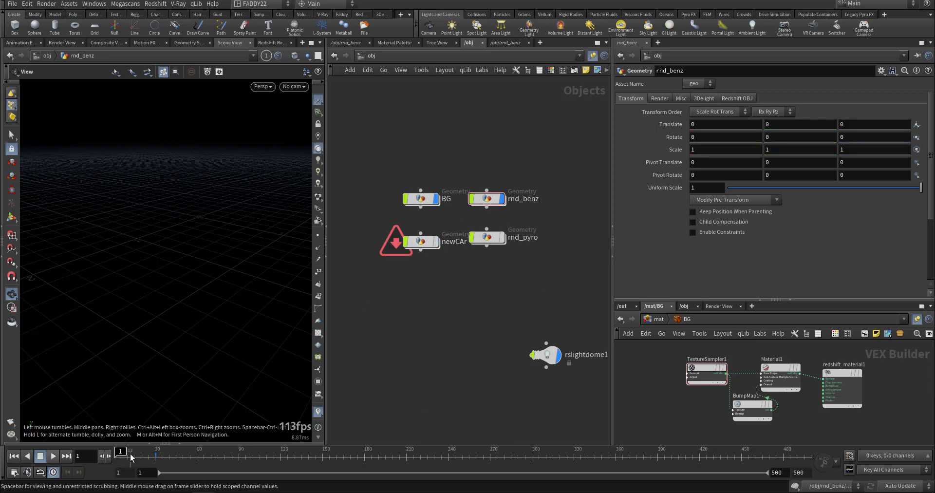
{"action": "left_click", "coordinate": [293, 86]}
{"action": "left_click", "coordinate": [296, 118]}
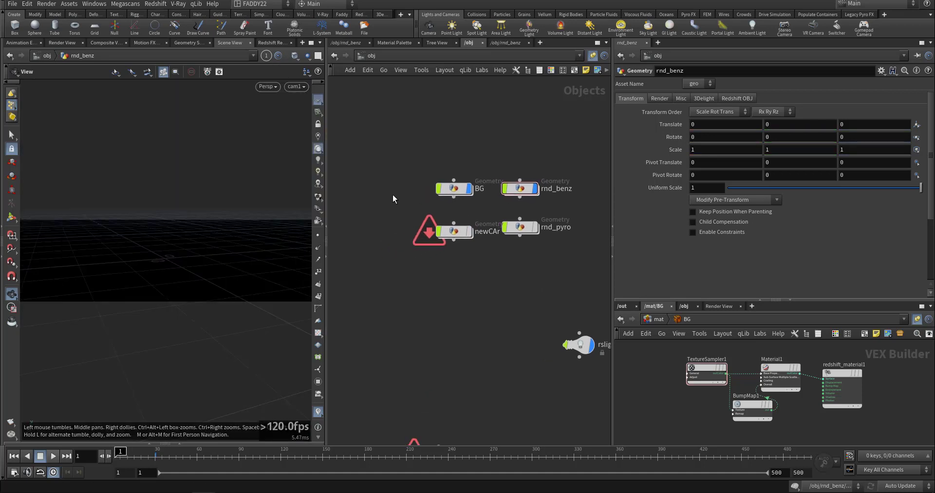
- Examine the dome light, dopnet1, particle_fluid and particle_fluidinterior nodes in the obj network
{"action": "middle_click_drag", "start_coordinate": [493, 321], "coordinate": [386, 259]}
{"action": "middle_click_drag", "start_coordinate": [486, 336], "coordinate": [415, 287]}
{"action": "middle_click_drag", "start_coordinate": [520, 309], "coordinate": [495, 246]}
{"action": "mouse_move", "coordinate": [377, 317]}
{"action": "middle_mouse_down"}
{"action": "mouse_move", "coordinate": [481, 281]}
{"action": "mouse_move", "coordinate": [545, 290]}
{"action": "middle_mouse_up"}
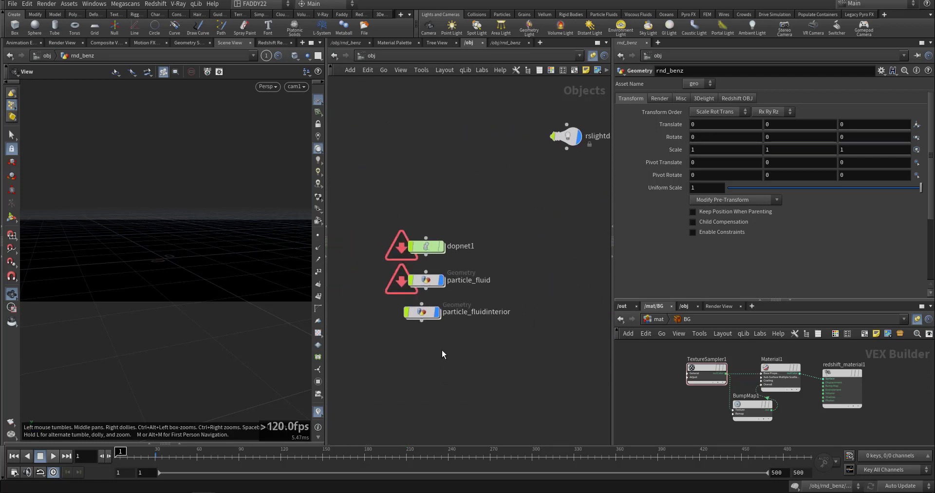
{"action": "mouse_move", "coordinate": [419, 286]}
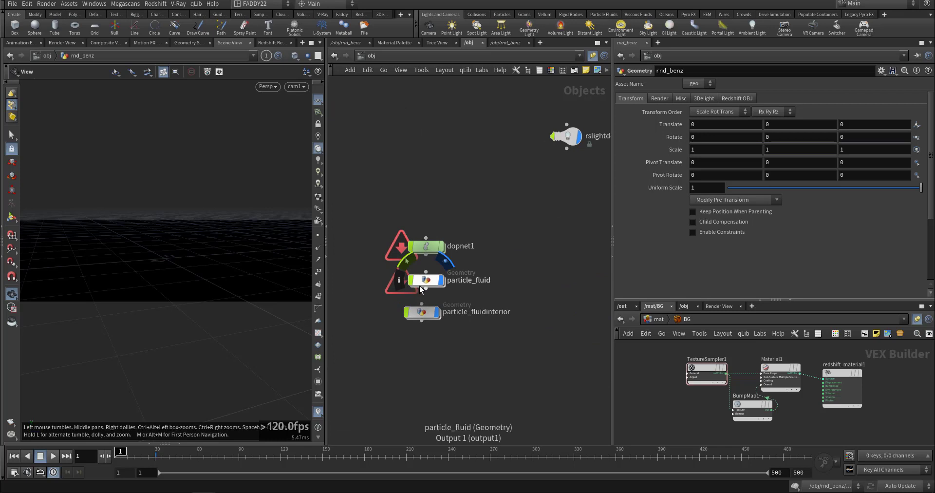
{"action": "middle_click_drag", "start_coordinate": [517, 250], "coordinate": [448, 285]}
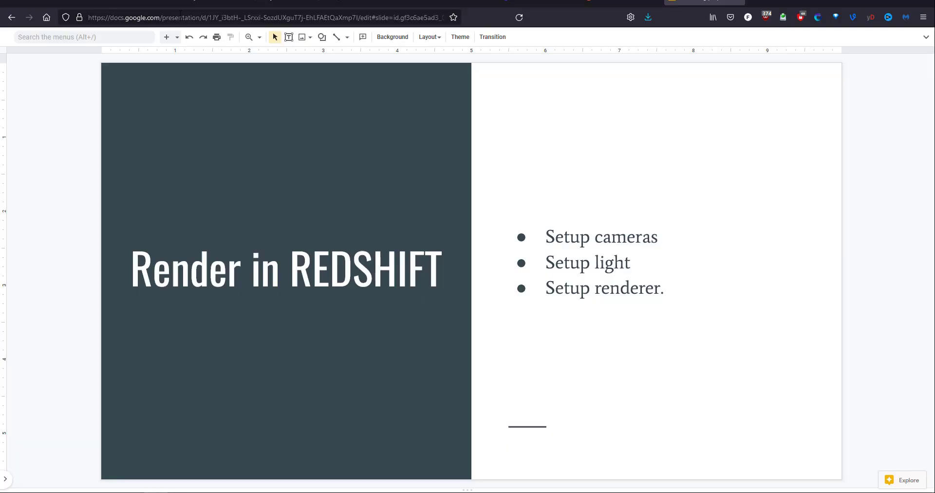
- Switch to the browser's YouTube page and play the Extreme Car Burnout Tires Smoke video near its end
{"action": "left_click", "coordinate": [124, 3]}
{"action": "left_click", "coordinate": [314, 241]}
{"action": "left_click", "coordinate": [826, 375]}
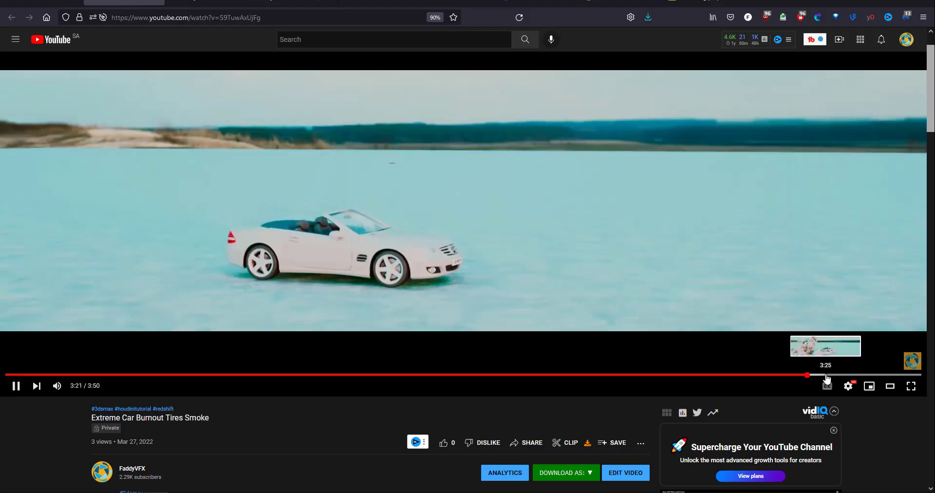